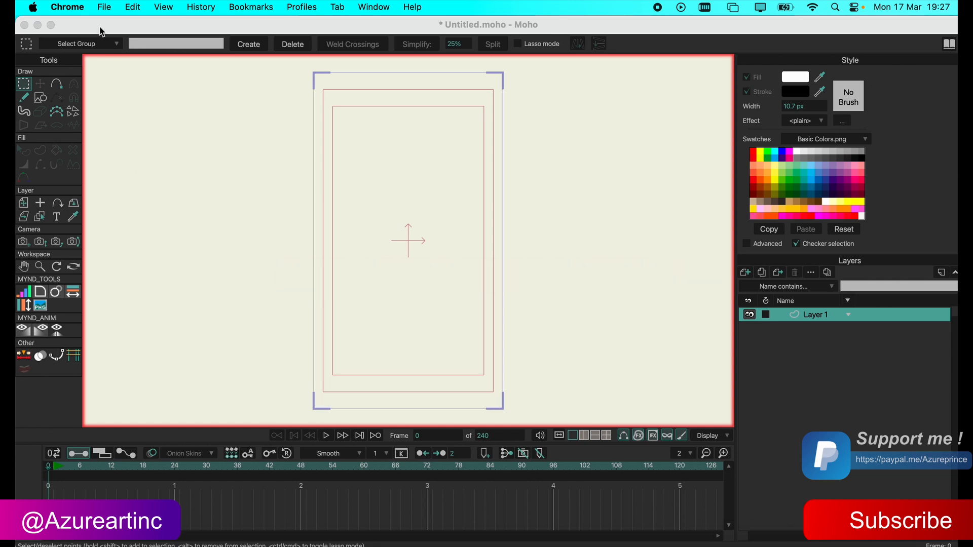
left_click(104, 7)
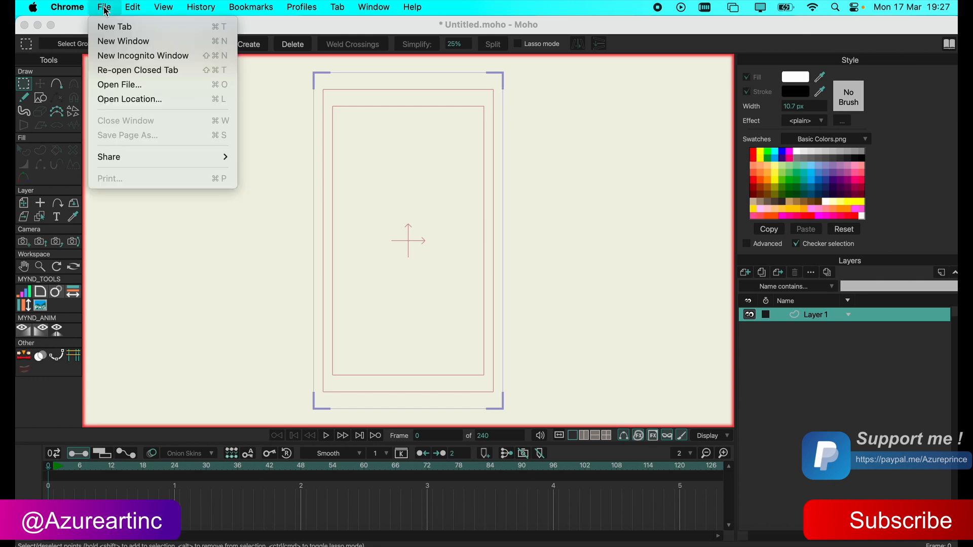
mouse_move(134, 9)
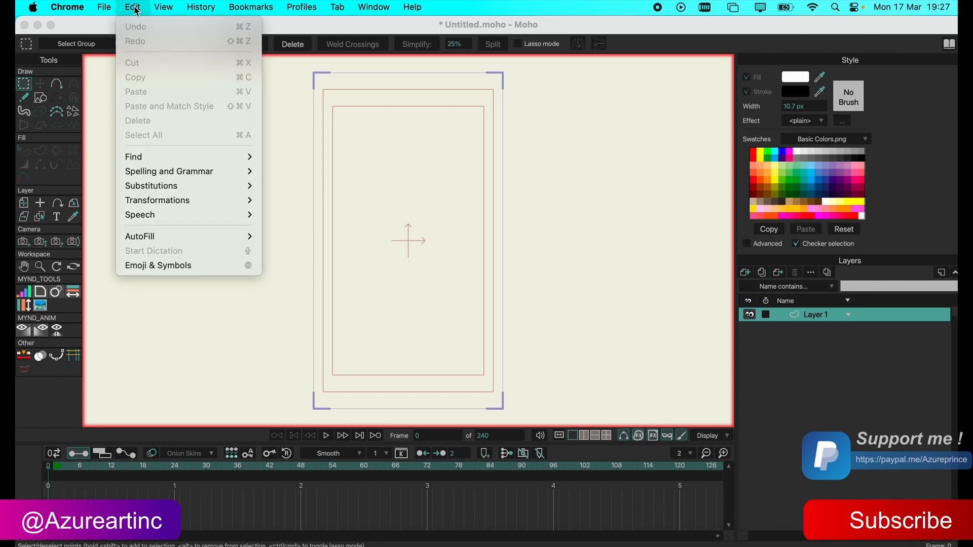
left_click(134, 7)
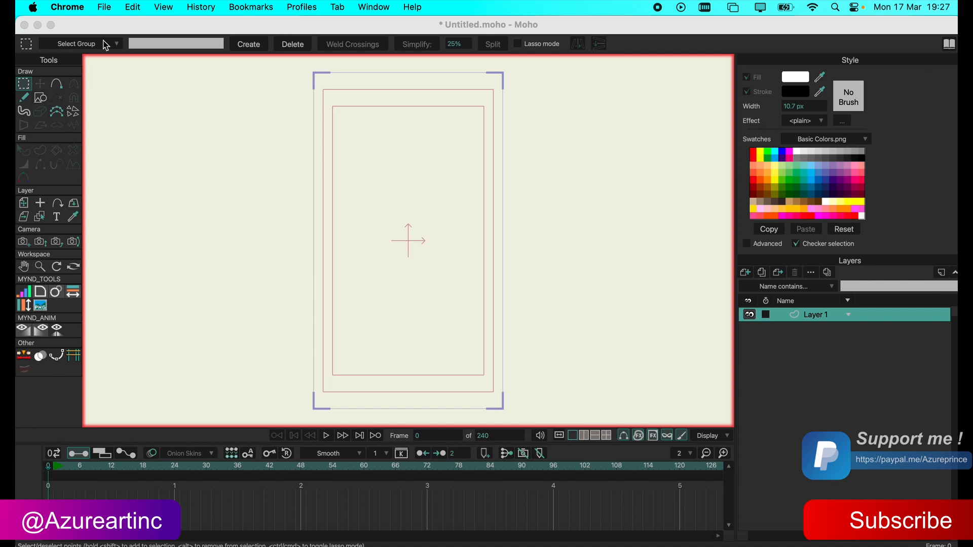
left_click(133, 7)
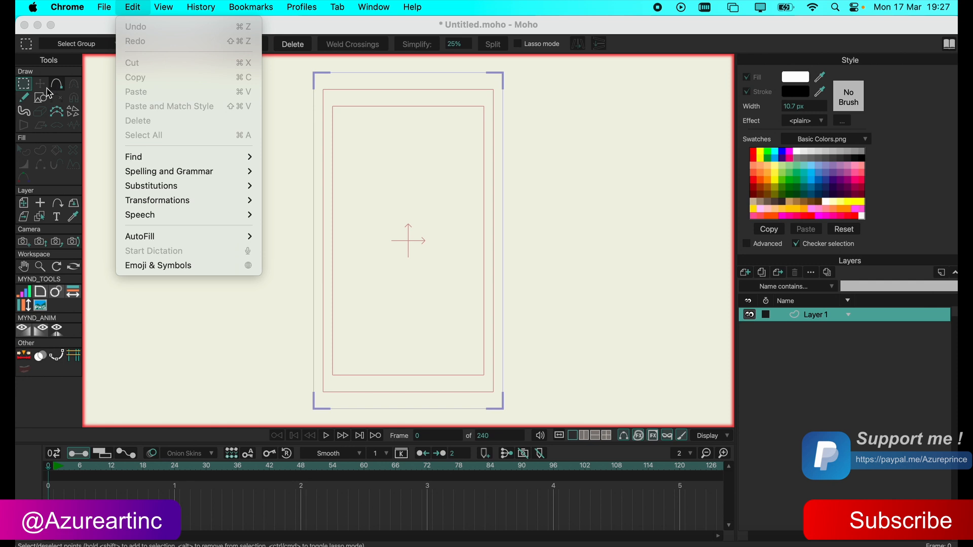
left_click(39, 99)
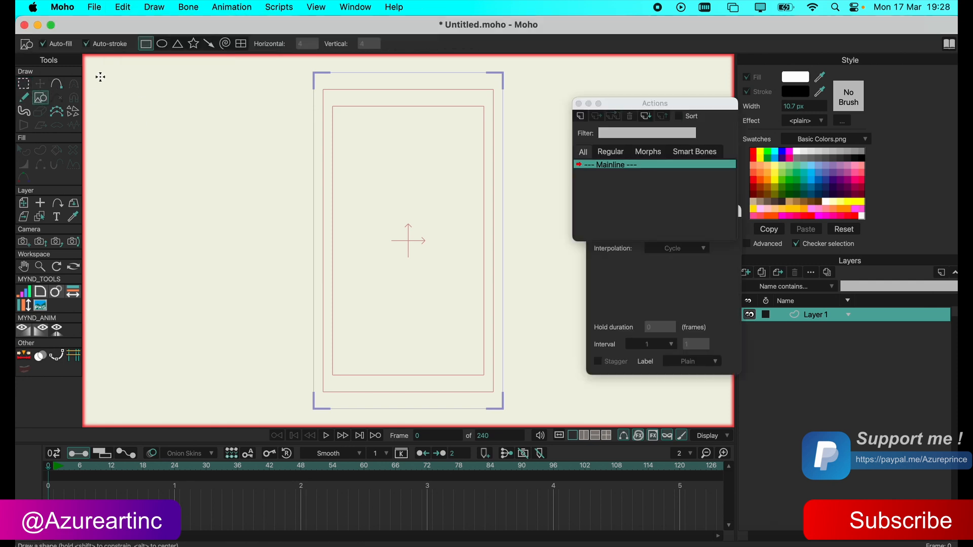
Enable lasso mode for Select Points and trace several freehand selection loops around empty parts of the canvas.
left_click(30, 85)
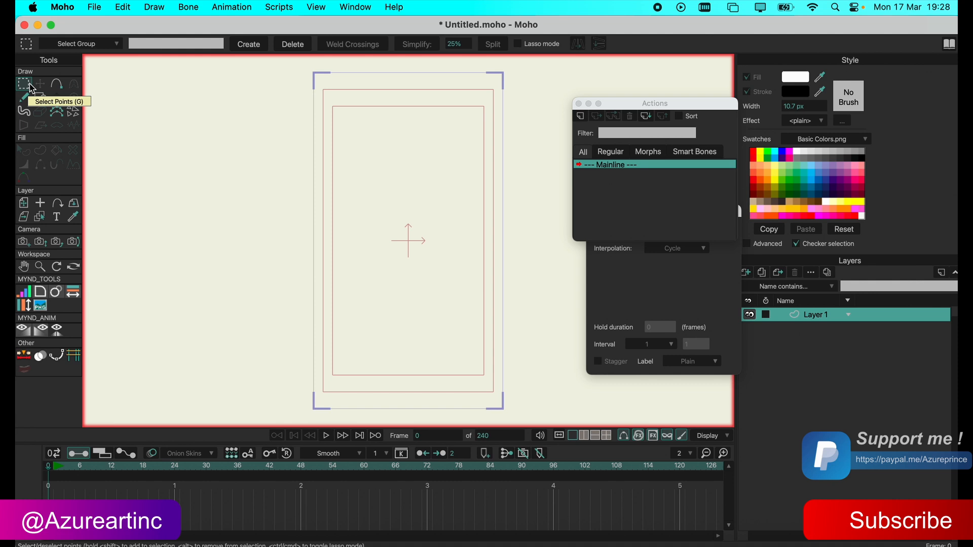
left_click(519, 44)
mouse_move(397, 135)
left_mouse_down()
mouse_move(384, 240)
mouse_move(503, 169)
mouse_move(374, 150)
mouse_move(372, 172)
mouse_move(321, 188)
mouse_move(355, 152)
left_mouse_up()
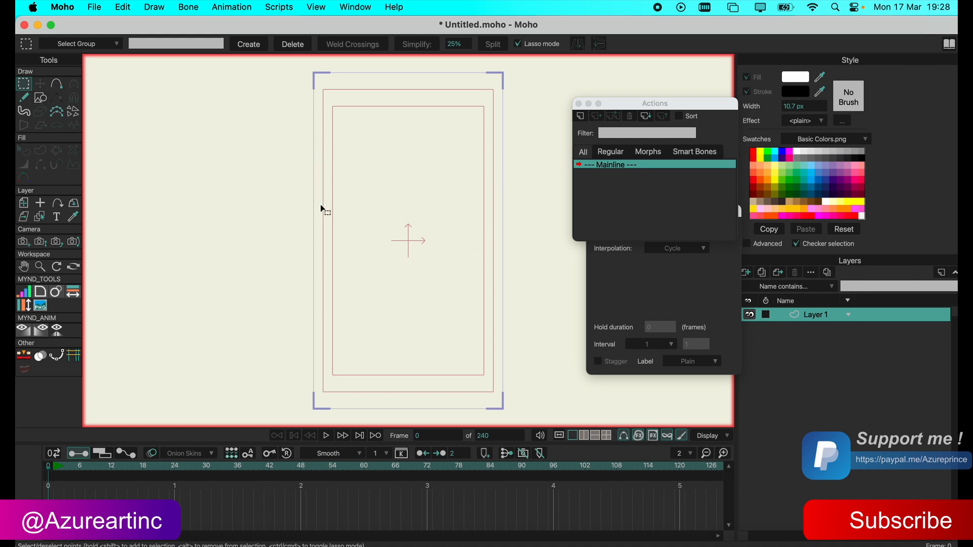
mouse_move(272, 222)
left_mouse_down()
mouse_move(352, 253)
mouse_move(238, 217)
mouse_move(304, 236)
left_mouse_up()
mouse_move(334, 136)
left_mouse_down()
mouse_move(306, 172)
mouse_move(302, 152)
left_mouse_up()
left_click_drag(475, 202, 449, 194)
mouse_move(497, 135)
left_mouse_down()
mouse_move(530, 191)
mouse_move(486, 129)
mouse_move(474, 151)
left_mouse_up()
mouse_move(402, 98)
left_mouse_down()
mouse_move(370, 104)
mouse_move(430, 121)
mouse_move(351, 104)
left_mouse_up()
mouse_move(280, 110)
left_mouse_down()
mouse_move(307, 163)
mouse_move(278, 135)
mouse_move(281, 112)
left_mouse_up()
Disable lasso mode and make two rectangular point selections over the empty middle of the canvas.
left_click(518, 44)
left_click_drag(298, 137, 432, 231)
left_click_drag(329, 199, 445, 291)
Draw a rectangle around the canvas origin, reshape it into a trapezoid narrower at the top, and add a point on each slanted side.
left_click(40, 97)
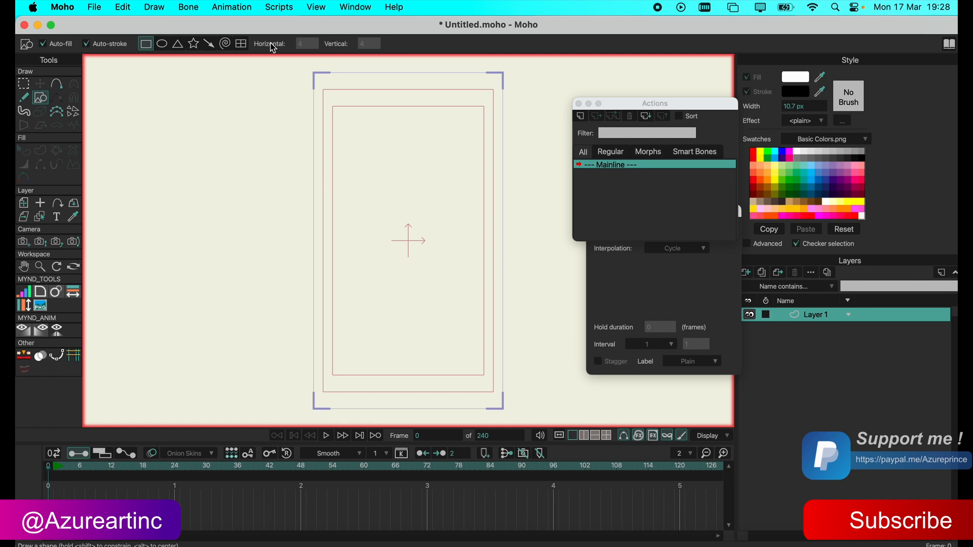
mouse_move(363, 185)
left_mouse_down()
mouse_move(376, 218)
mouse_move(442, 260)
left_mouse_up()
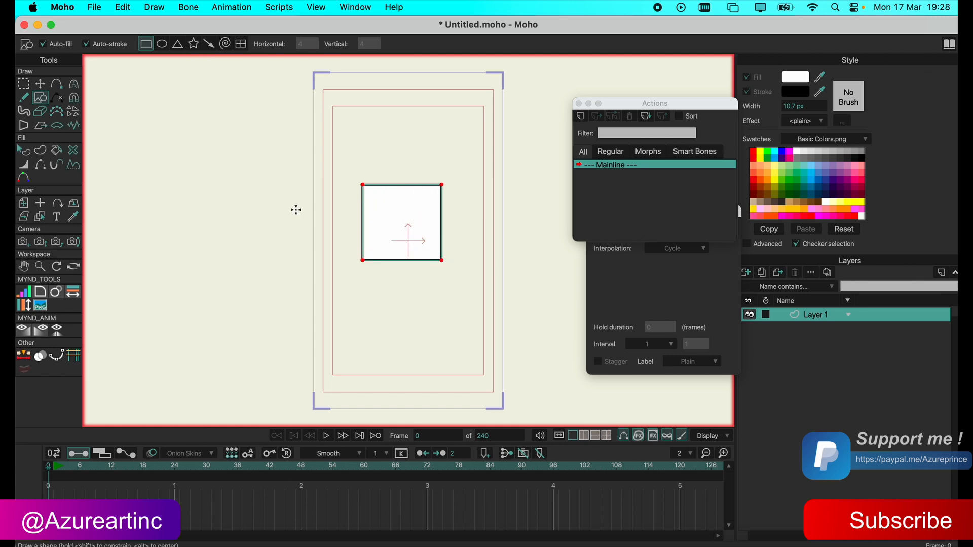
left_click(45, 87)
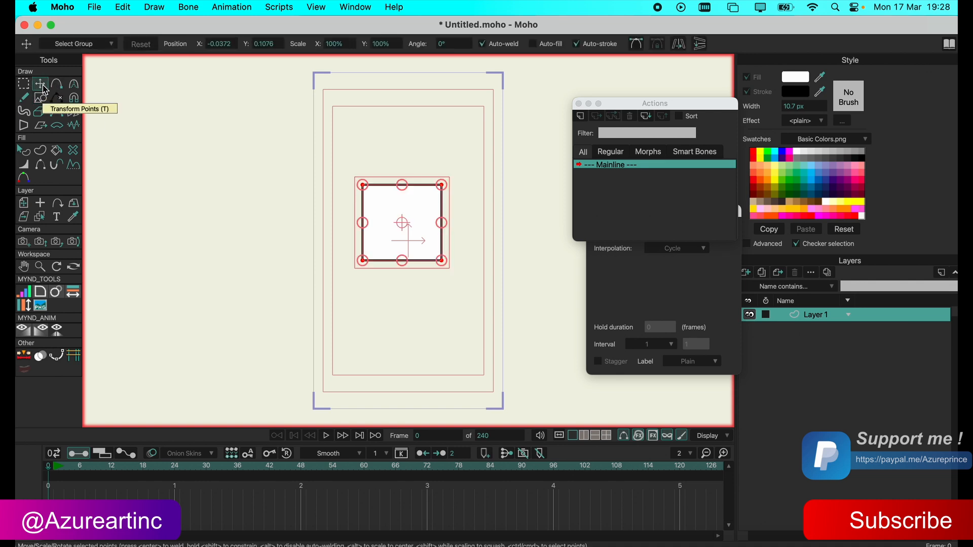
left_click(267, 174)
left_click_drag(362, 186, 381, 173)
left_click_drag(442, 185, 411, 170)
left_click(64, 87)
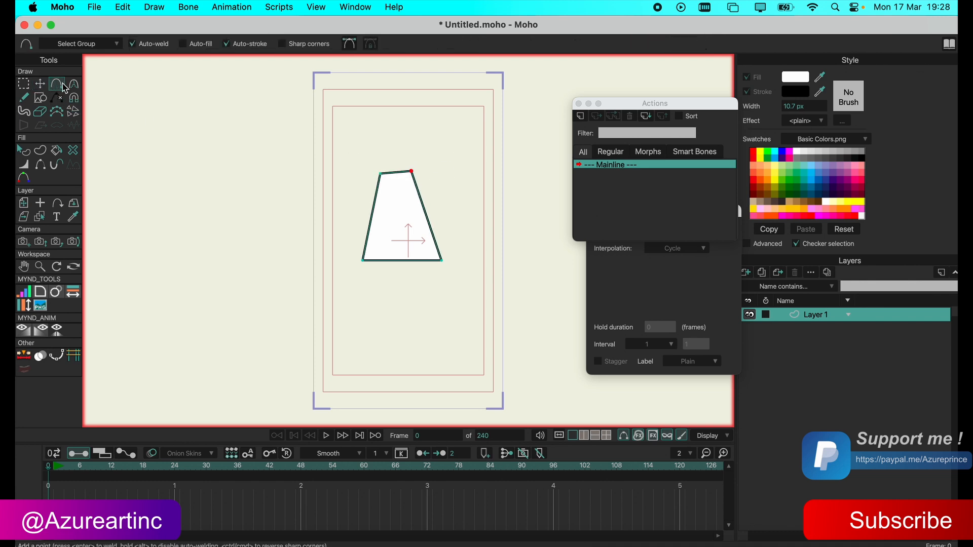
left_click(429, 224)
With Add Point, draw a closed curved outline left of the trapezoid and a sharp-cornered four-sided outline above it.
mouse_move(268, 126)
left_mouse_down()
mouse_move(285, 181)
mouse_move(227, 213)
mouse_move(285, 266)
mouse_move(314, 209)
mouse_move(316, 159)
mouse_move(267, 126)
left_mouse_up()
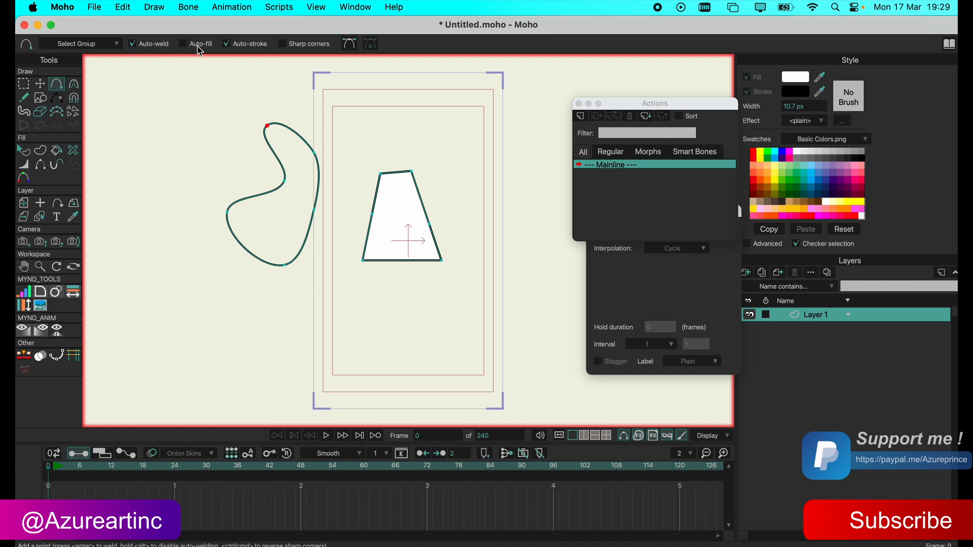
left_click(283, 45)
mouse_move(364, 110)
left_mouse_down()
mouse_move(364, 151)
mouse_move(426, 125)
mouse_move(391, 96)
mouse_move(365, 110)
left_mouse_up()
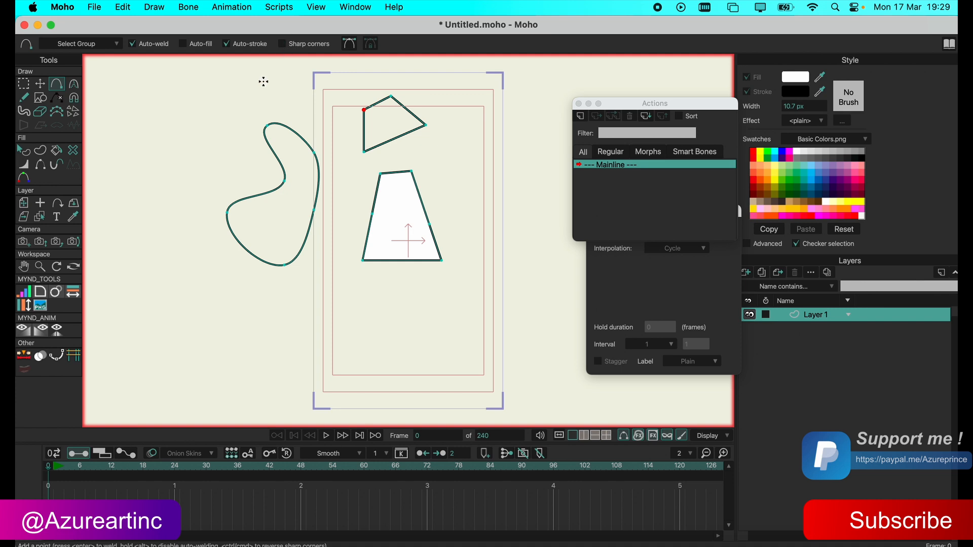
Draw a filled, closed eleven-point polygon with straight sides below and left of the curved outline using Curve Tool 4.0.
left_click(62, 359)
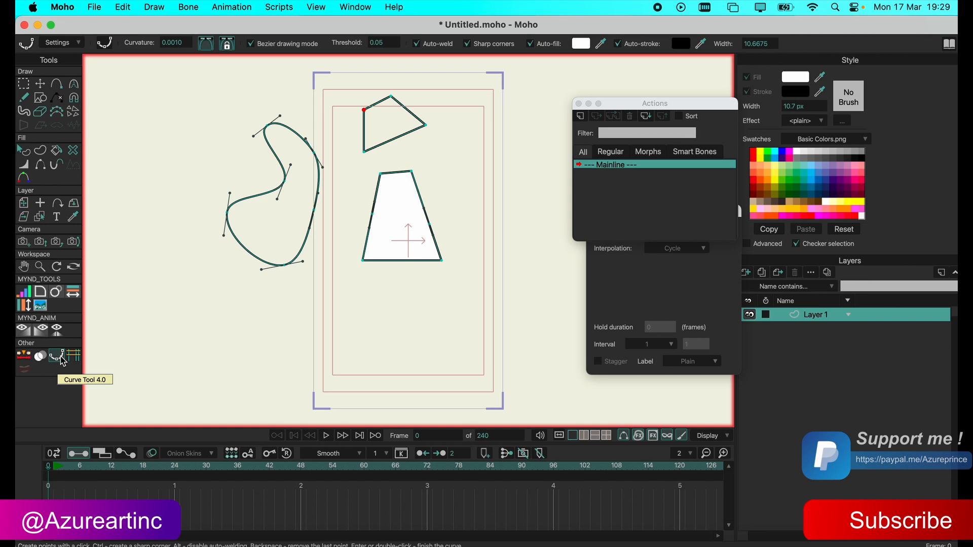
left_click(61, 359)
left_click(203, 358)
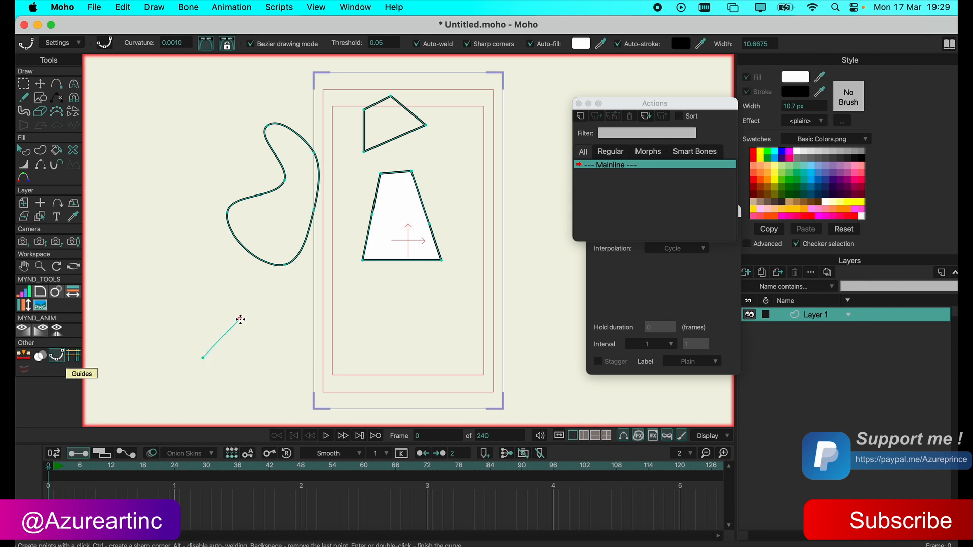
left_click(240, 318)
left_click(265, 374)
left_click(215, 406)
left_click(145, 390)
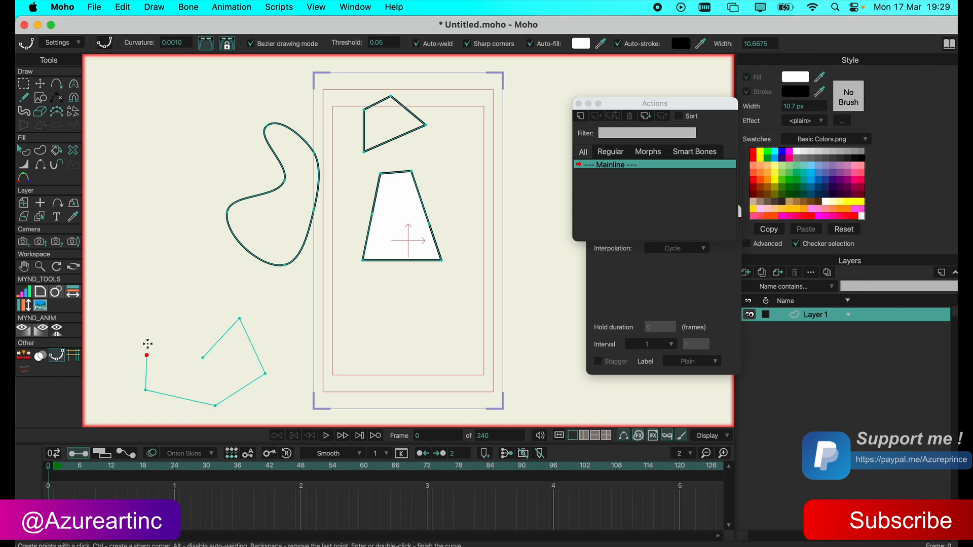
left_click(147, 327)
left_click(198, 309)
left_click(165, 251)
left_click(209, 248)
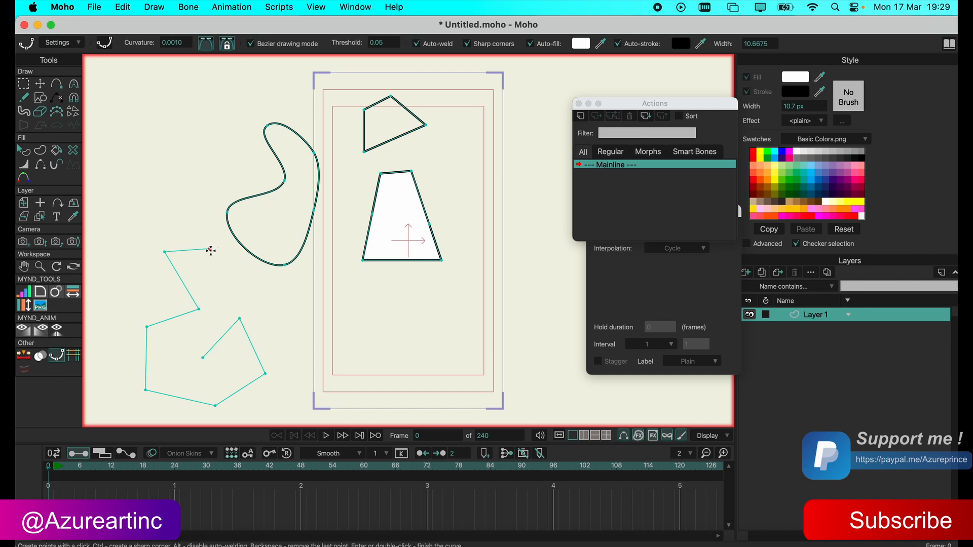
left_click(218, 302)
left_click(193, 344)
left_click(203, 358)
key("Return")
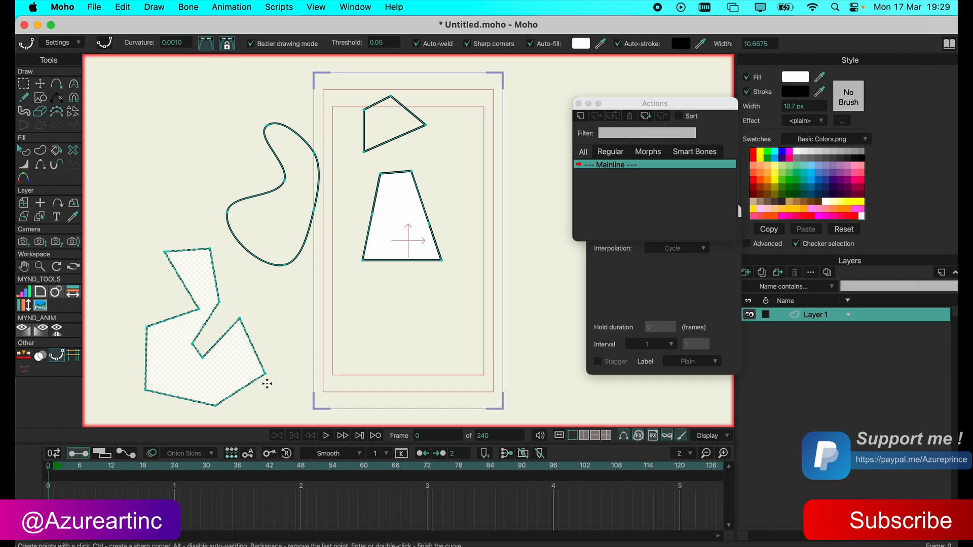
Select the whole filled irregular polygon in the lower left of the canvas and delete it.
left_click(40, 84)
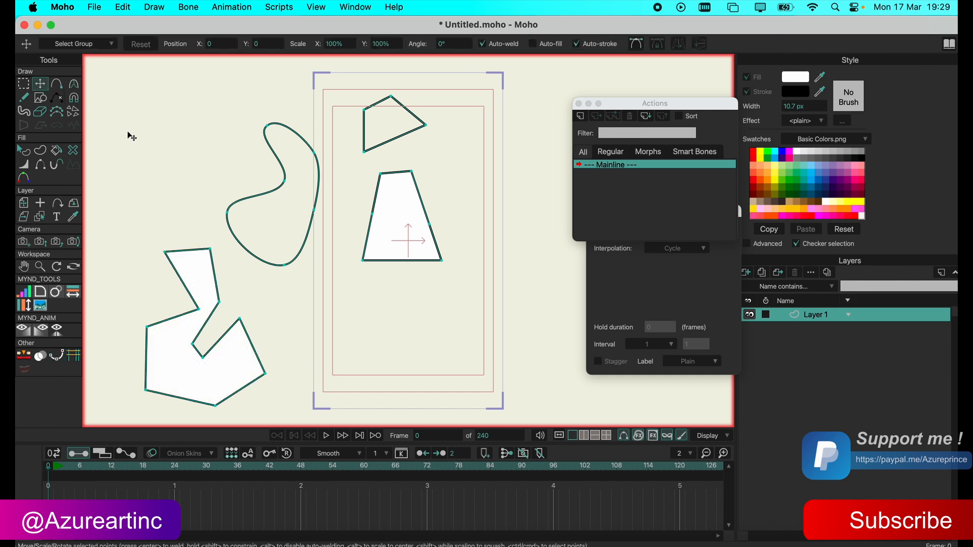
double_click(186, 278)
key("Delete")
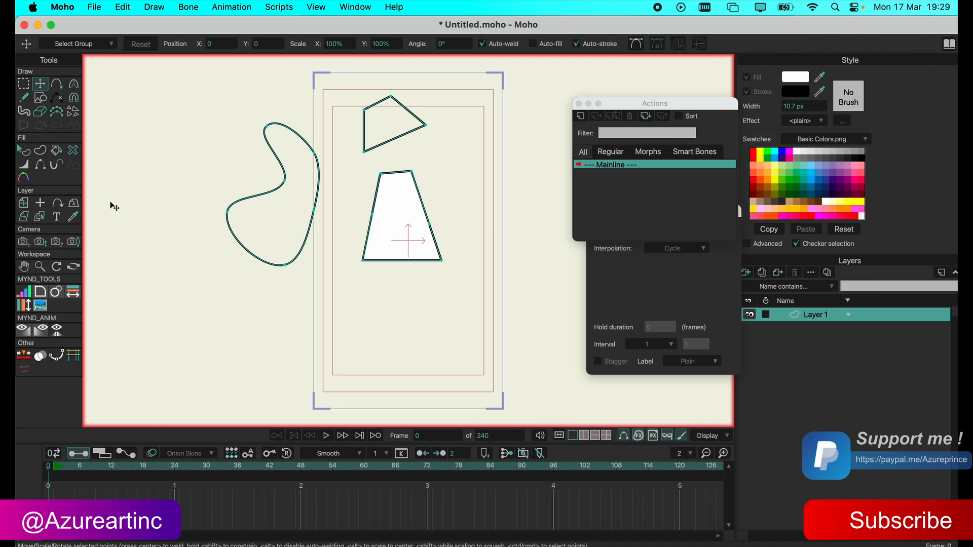
Select the upper tip point of the curved outline, make it a peaked corner, and clear the selection.
left_click(57, 84)
key("t")
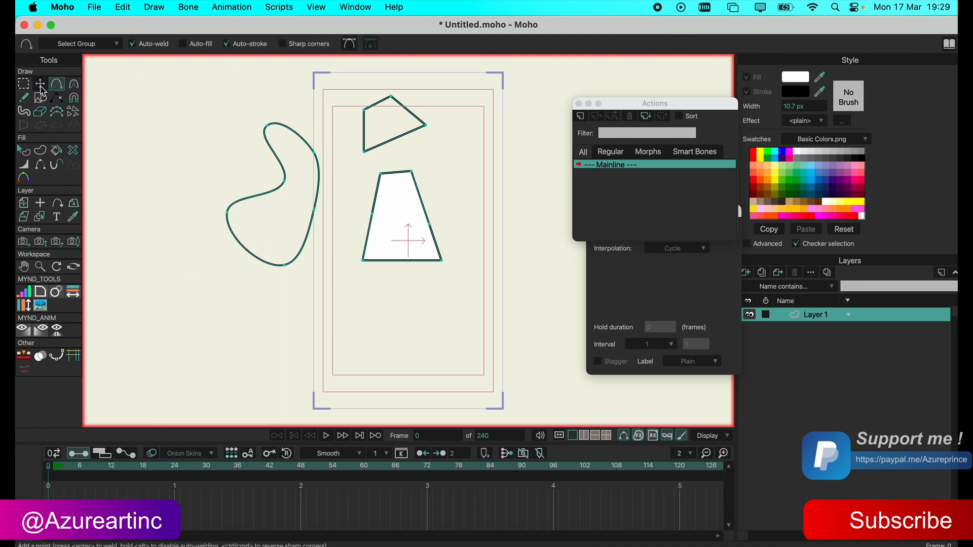
double_click(273, 201)
left_click(180, 162)
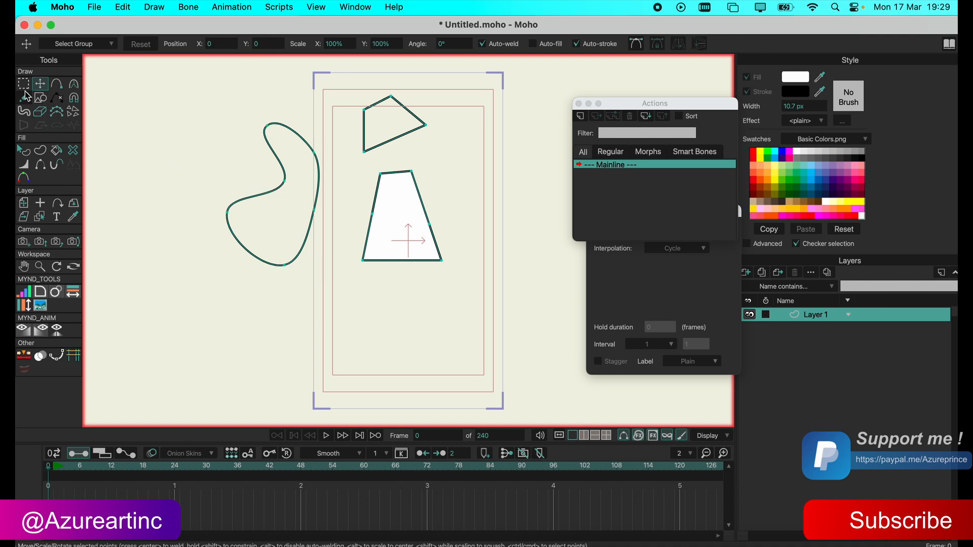
key("g")
left_click_drag(244, 99, 310, 171)
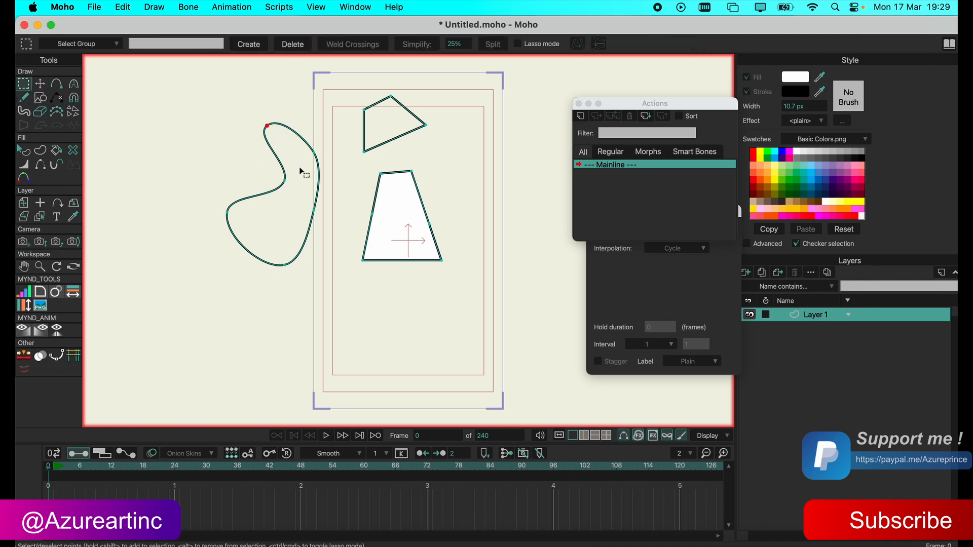
left_click(73, 84)
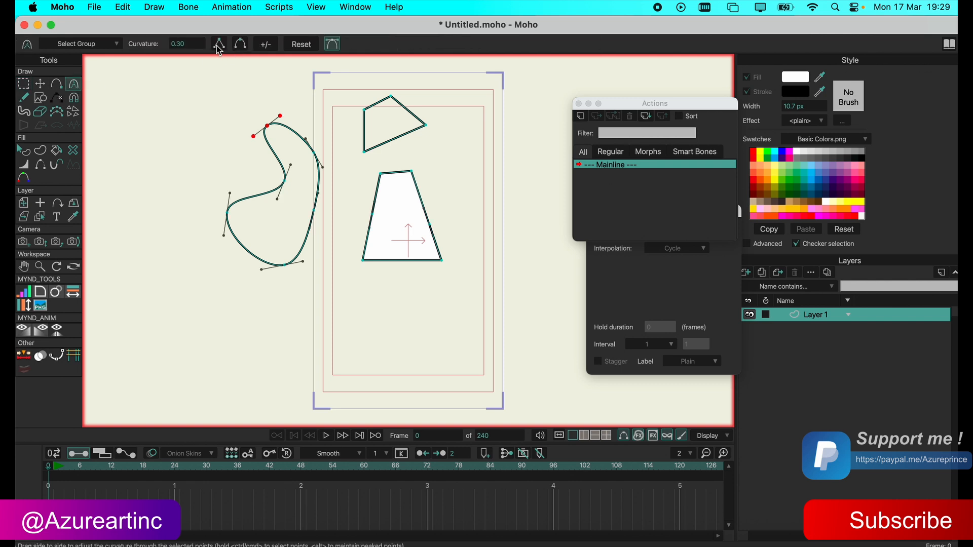
left_click(219, 46)
left_click(40, 84)
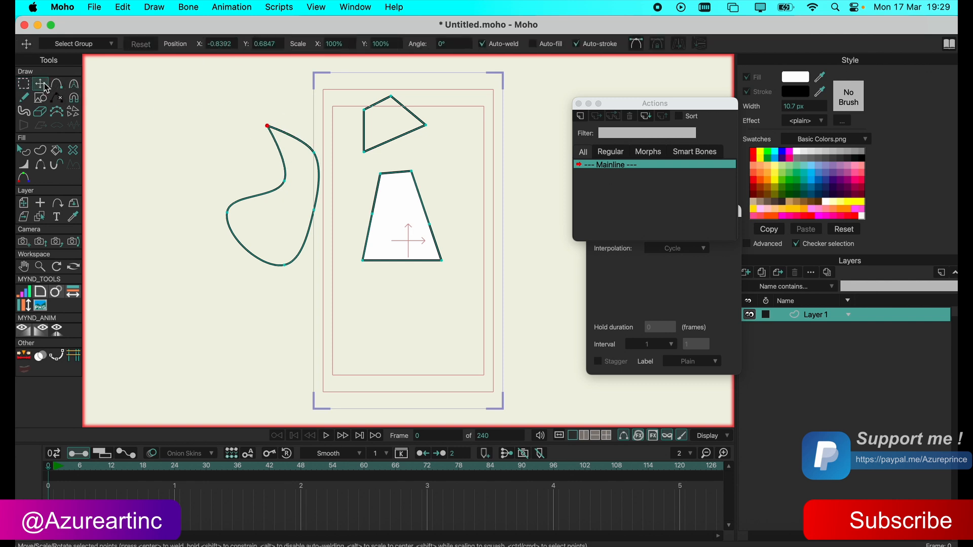
left_click(158, 137)
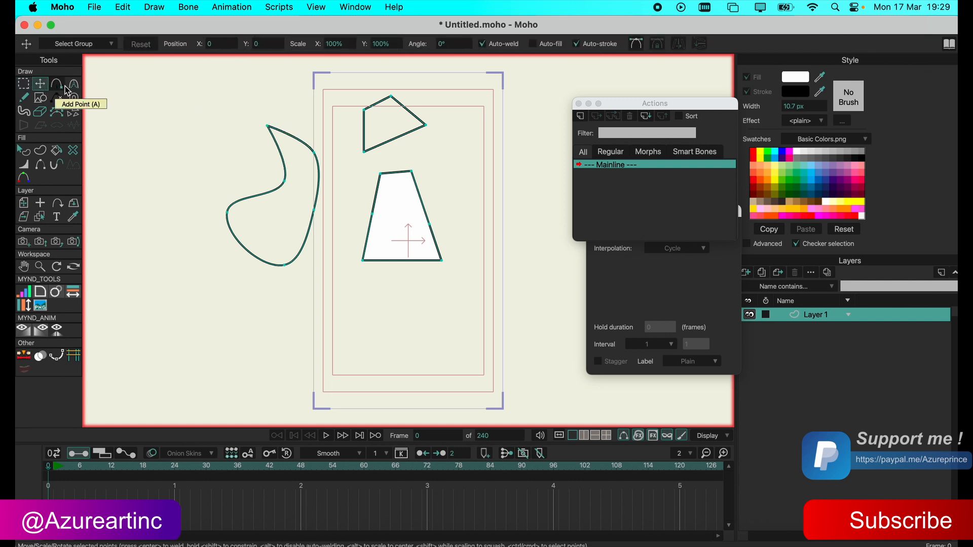
Compare peaked and smooth settings on the curved outline's upper tip point, leaving it smooth with a curvature of 0.29.
left_click(71, 87)
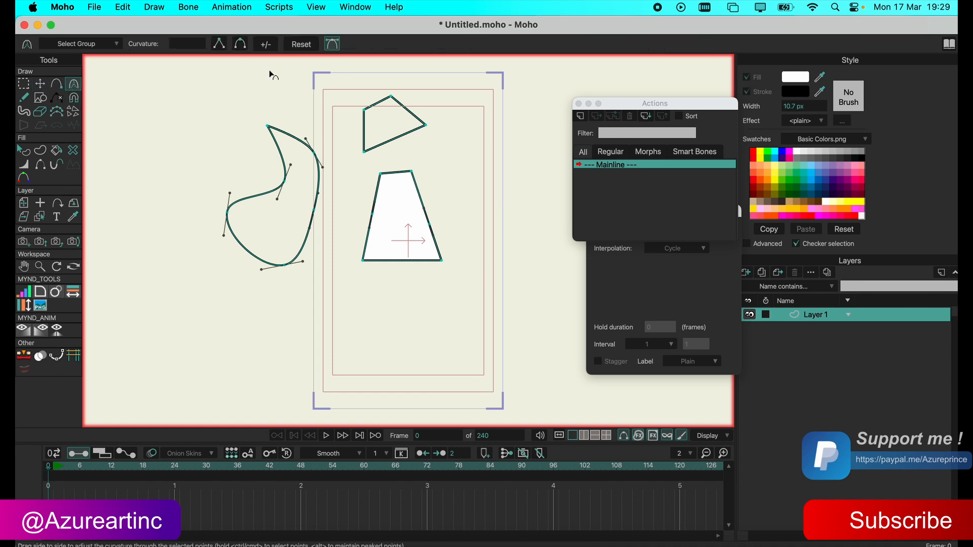
left_click(267, 127)
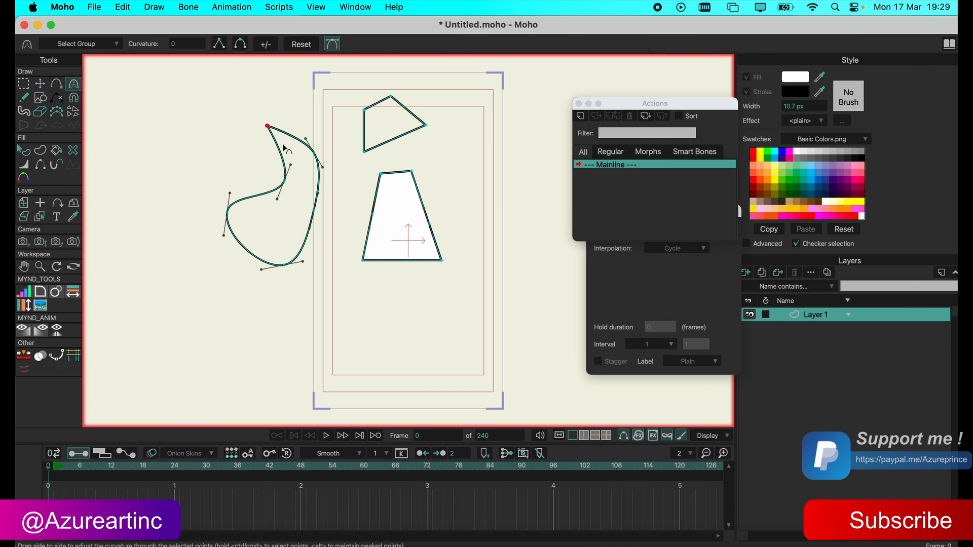
left_click(241, 45)
left_click(225, 53)
left_click(240, 46)
left_click(218, 48)
left_click(237, 45)
mouse_move(189, 45)
left_mouse_down()
mouse_move(210, 45)
mouse_move(171, 45)
mouse_move(261, 43)
mouse_move(114, 45)
mouse_move(194, 45)
left_mouse_up()
Animate the tip point's curvature by setting it to 0.49 at frame 7 and making it peaked at frame 18.
left_click(85, 467)
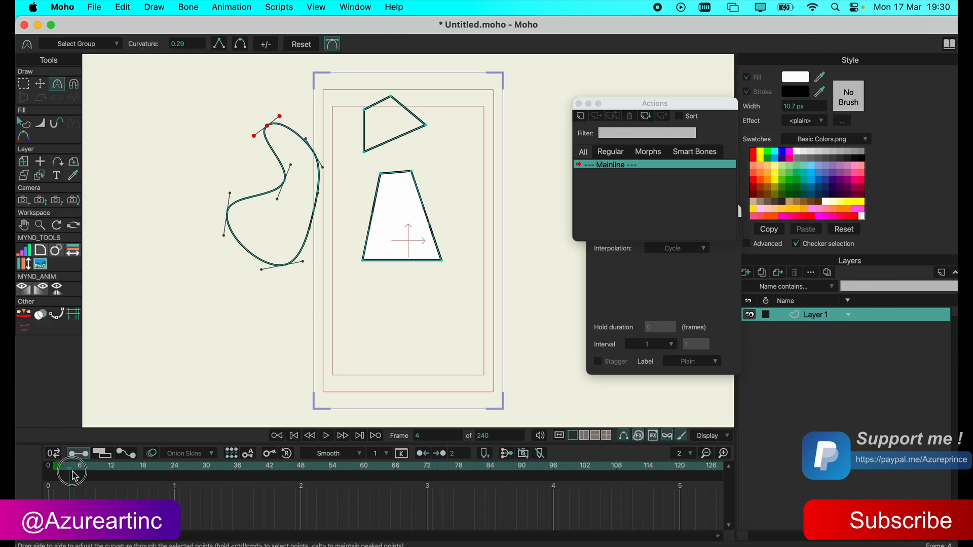
left_click_drag(185, 45, 302, 44)
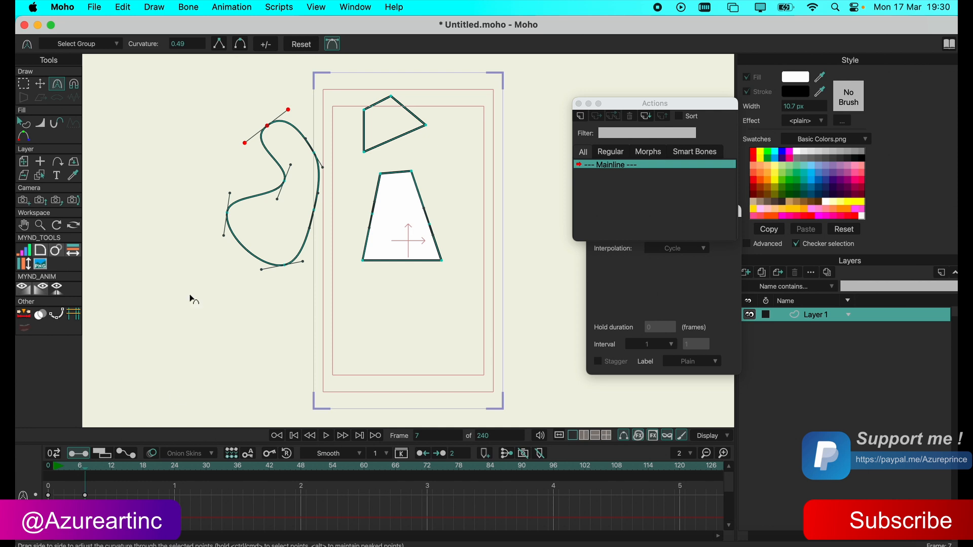
left_click(143, 467)
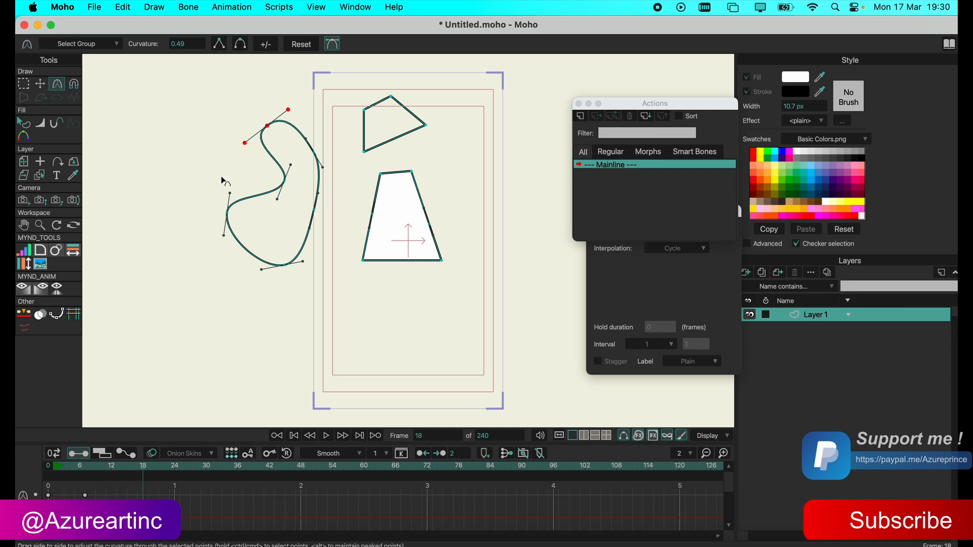
left_click(219, 48)
Scrub back to the start of the timeline and play the curvature animation.
left_click_drag(140, 471, 50, 475)
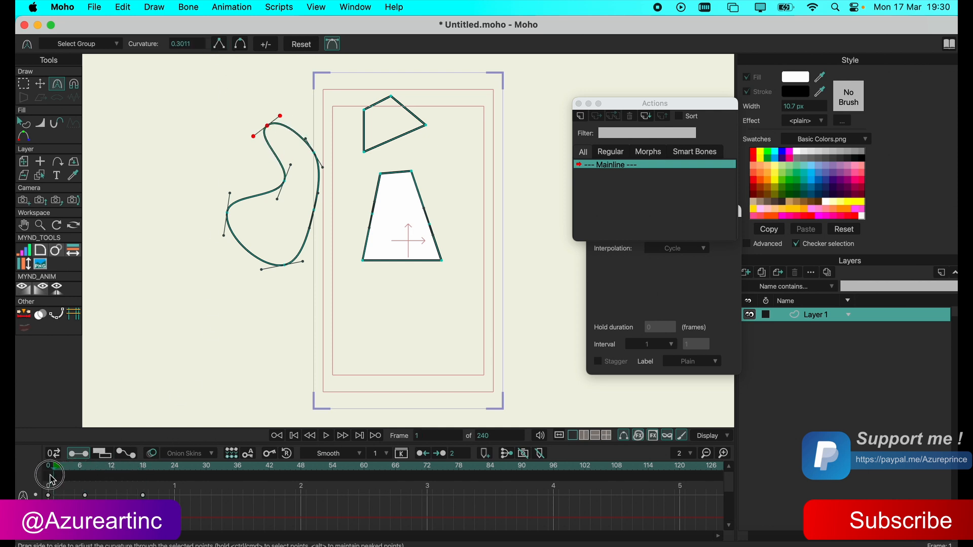
left_click(327, 436)
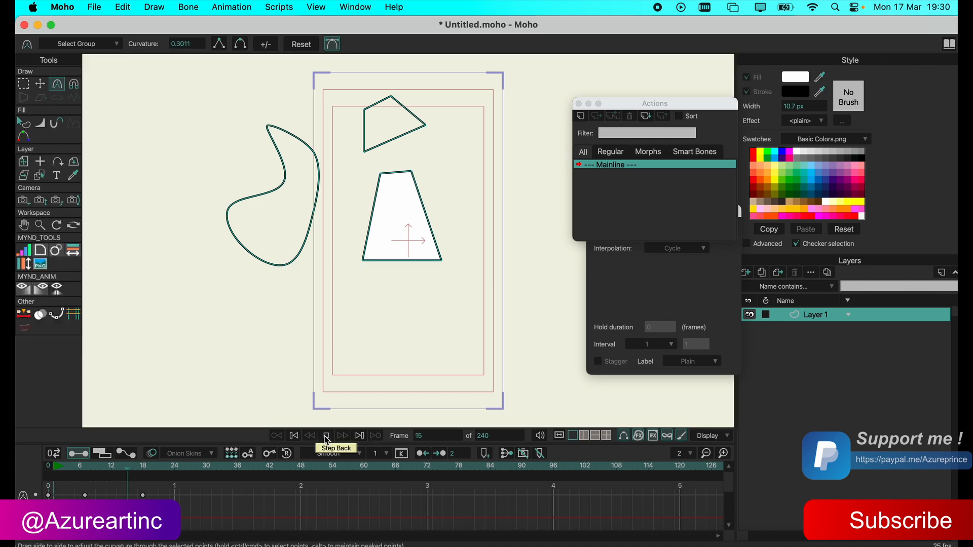
left_click(326, 436)
Return to frame 0 and delete all the curvature keyframes from the timeline.
left_click_drag(176, 467, 30, 471)
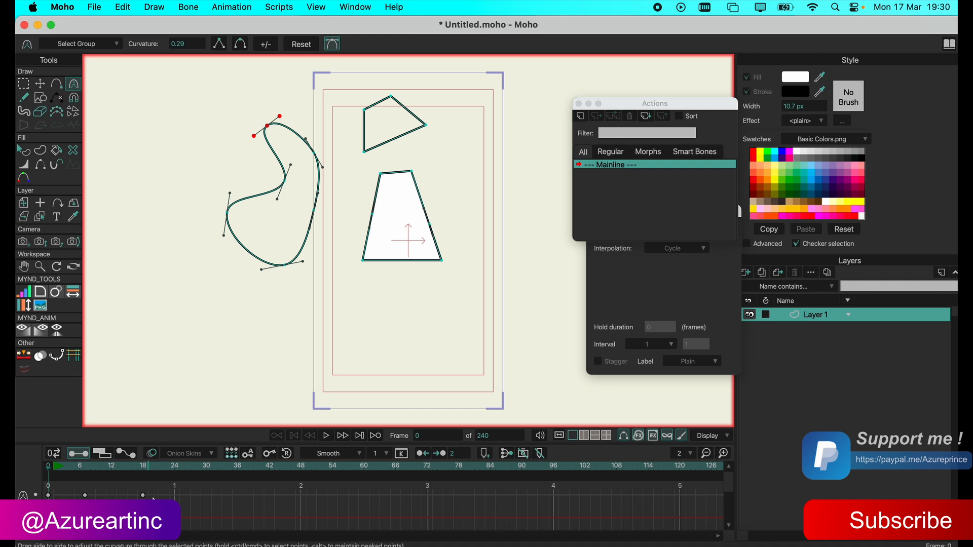
left_click_drag(158, 492, 41, 540)
key("Delete")
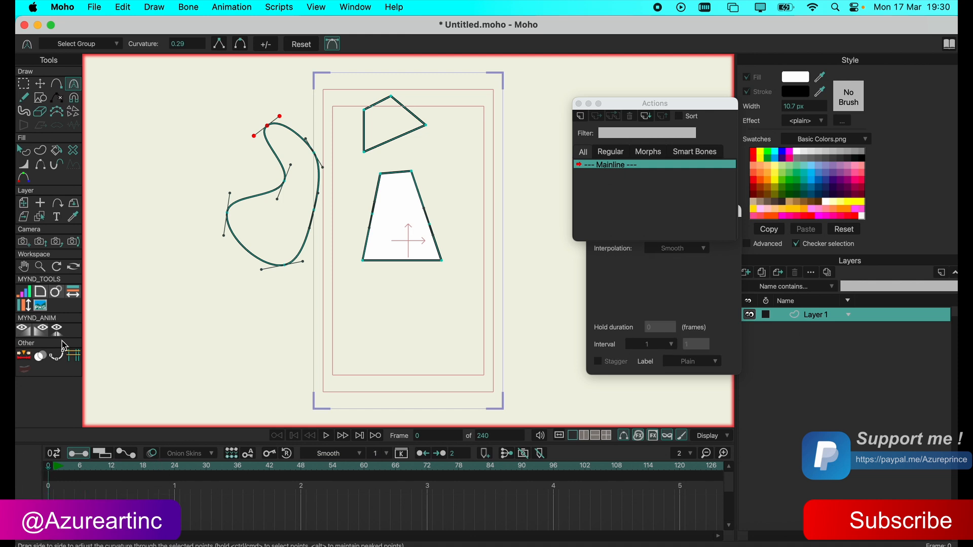
Draw a wavy freehand stroke beside the curved outline and, with smoothing set to minimum, a jagged zigzag stroke below it.
left_click(21, 95)
mouse_move(224, 115)
left_mouse_down()
mouse_move(168, 189)
mouse_move(181, 273)
left_mouse_up()
left_click(109, 44)
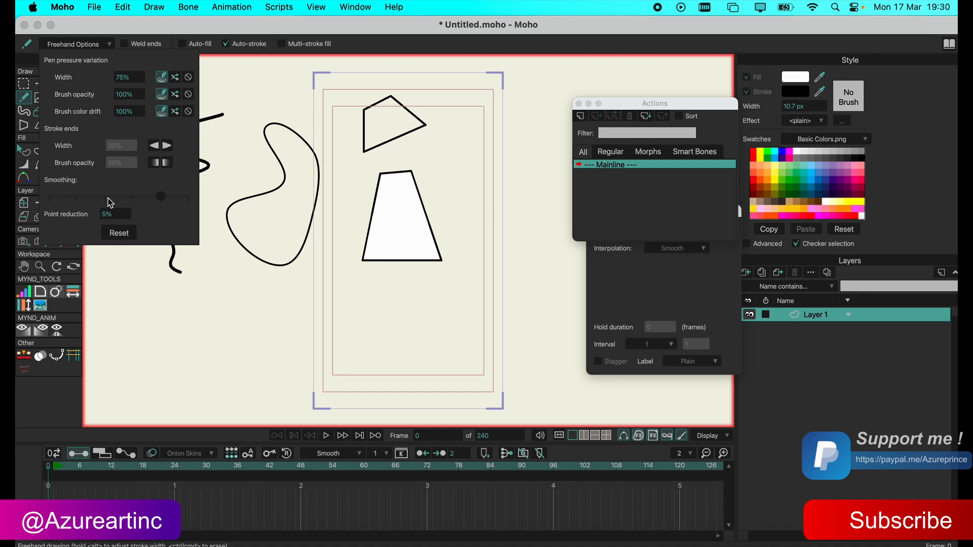
left_click(49, 197)
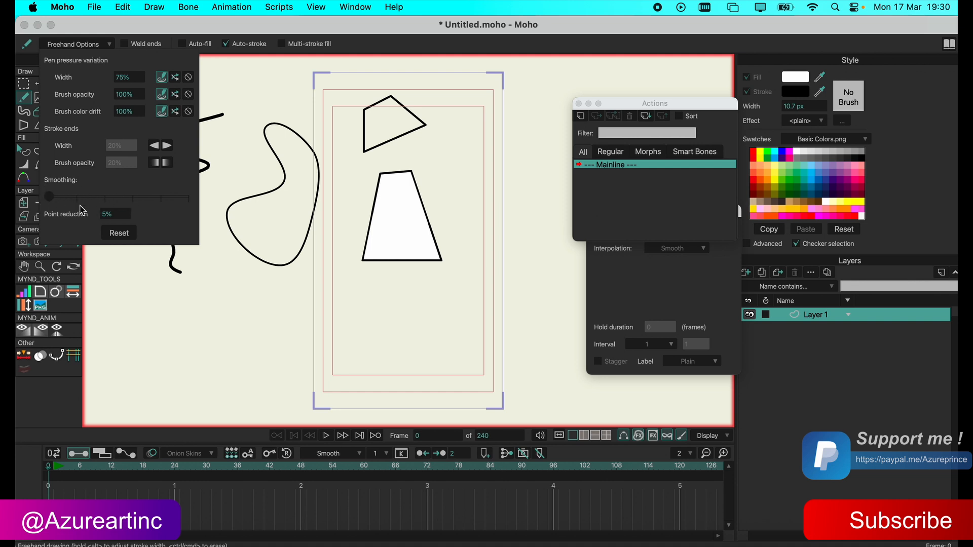
left_click(278, 311)
mouse_move(276, 295)
left_mouse_down()
mouse_move(287, 343)
mouse_move(203, 360)
mouse_move(229, 380)
mouse_move(239, 370)
mouse_move(169, 324)
mouse_move(196, 291)
mouse_move(166, 273)
mouse_move(140, 223)
left_mouse_up()
Set the freehand smoothing to maximum and draw a loose oval below the trapezoid.
left_click(99, 45)
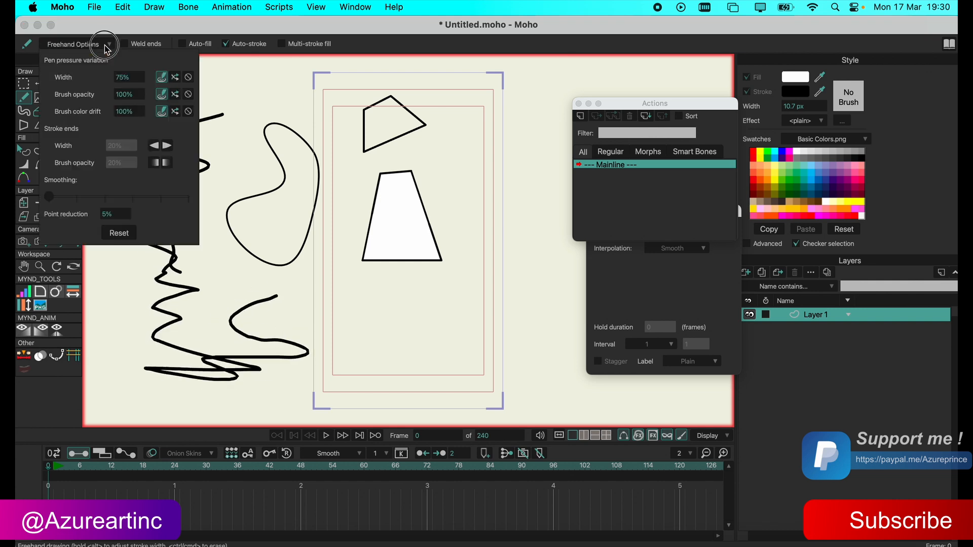
left_click_drag(48, 197, 204, 202)
mouse_move(412, 277)
left_mouse_down()
mouse_move(332, 317)
mouse_move(426, 358)
mouse_move(493, 302)
mouse_move(463, 273)
mouse_move(407, 278)
left_mouse_up()
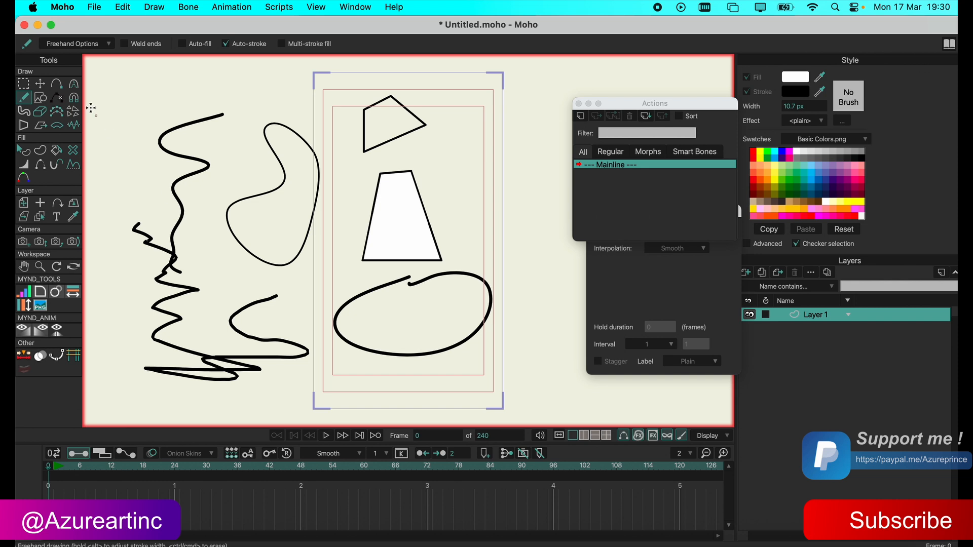
Undo the last freehand oval, then select all remaining points on the canvas and delete them to empty the layer.
left_click(40, 83)
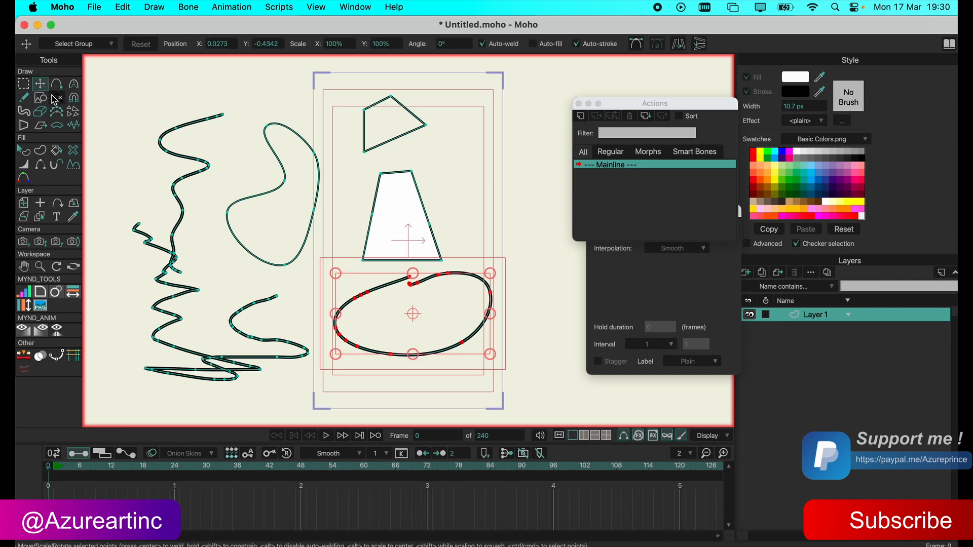
key("super+z")
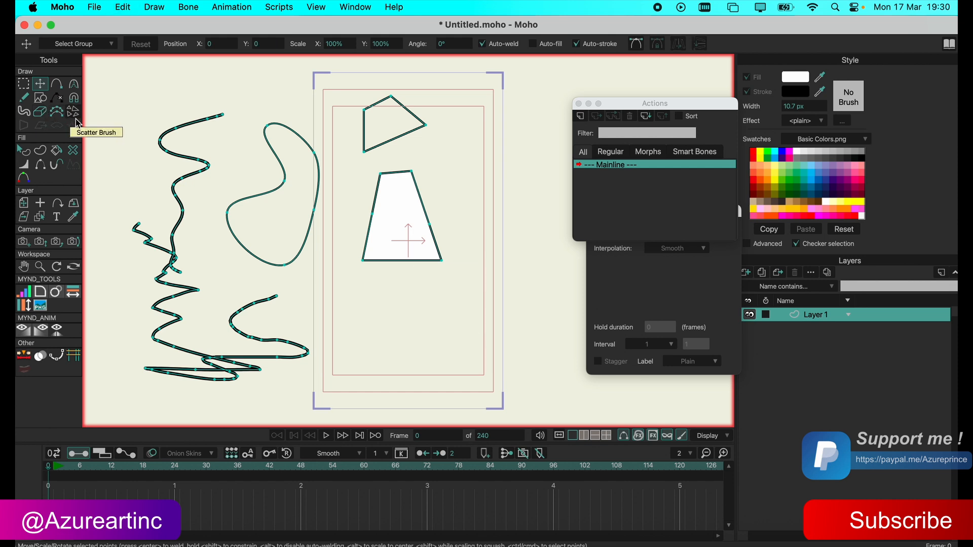
key("super+z")
left_click(30, 85)
left_click_drag(161, 111, 550, 389)
key("Delete")
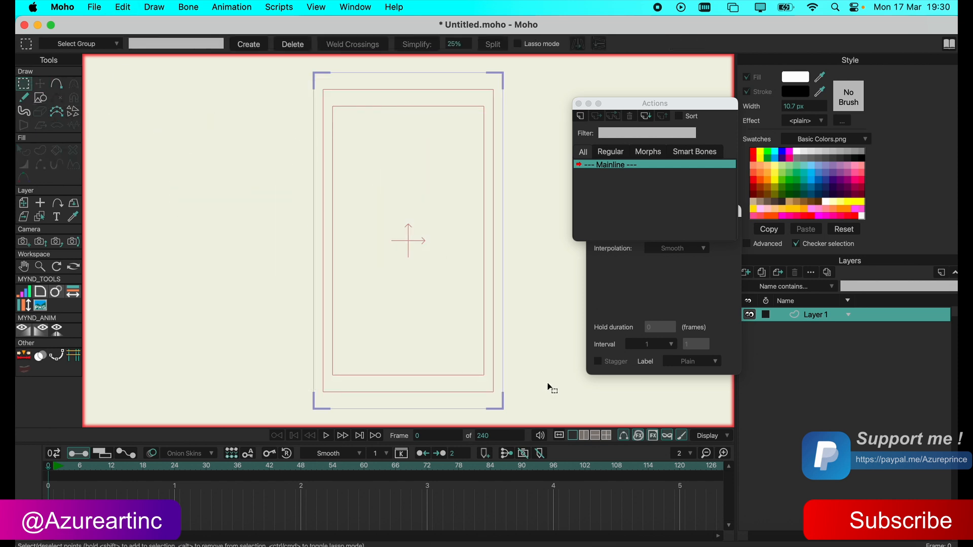
Draw a filled rectangle near the middle of the frame and remove its right-hand edge with the Delete Edge tool.
left_click(40, 98)
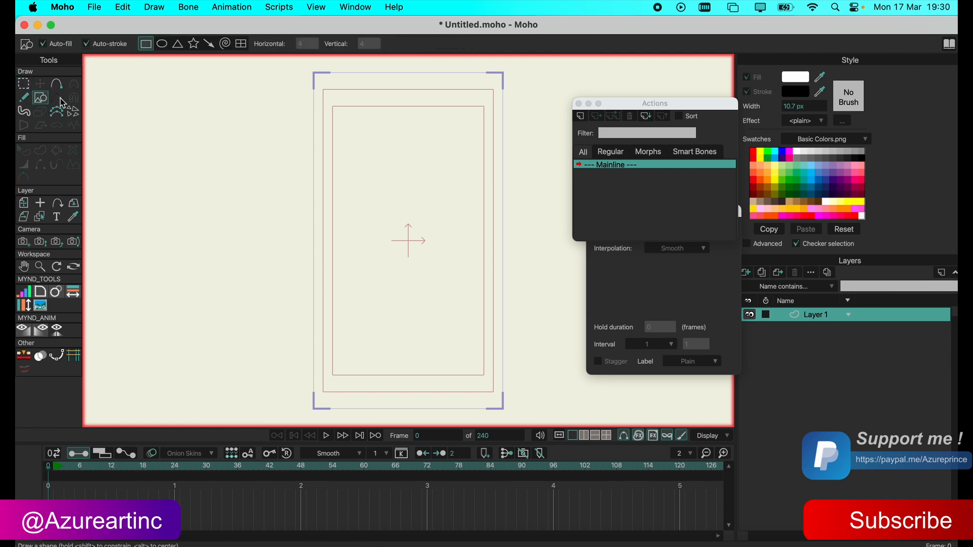
mouse_move(355, 160)
left_mouse_down()
mouse_move(403, 244)
mouse_move(448, 261)
left_mouse_up()
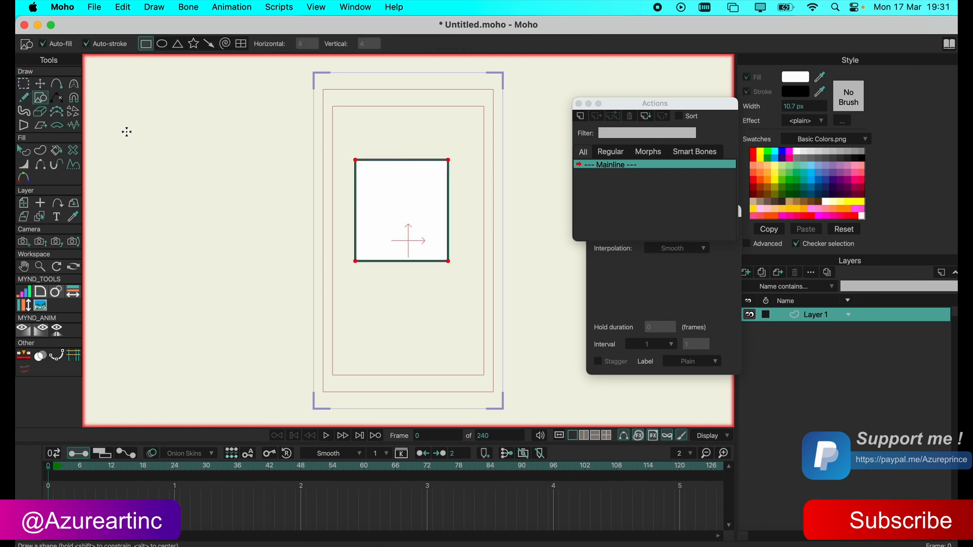
left_click(59, 98)
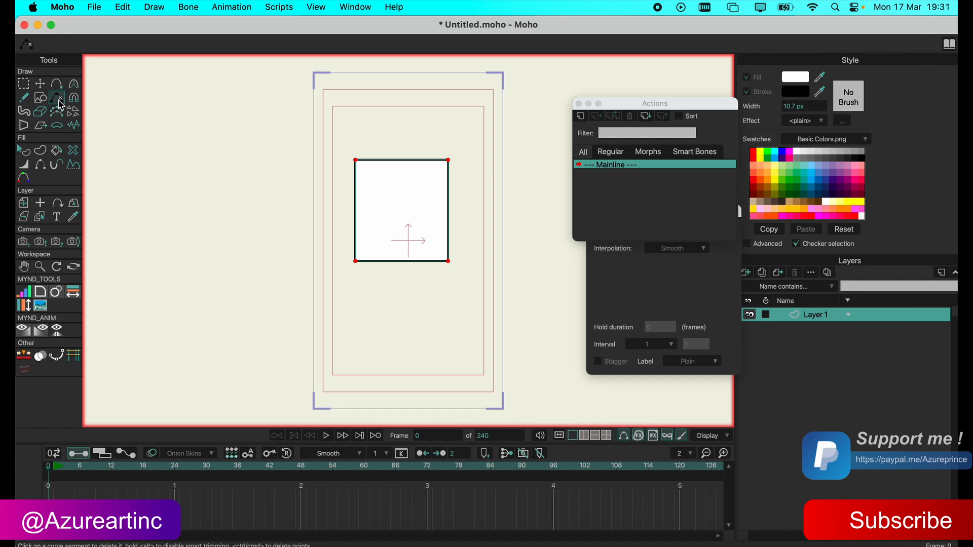
left_click(449, 229)
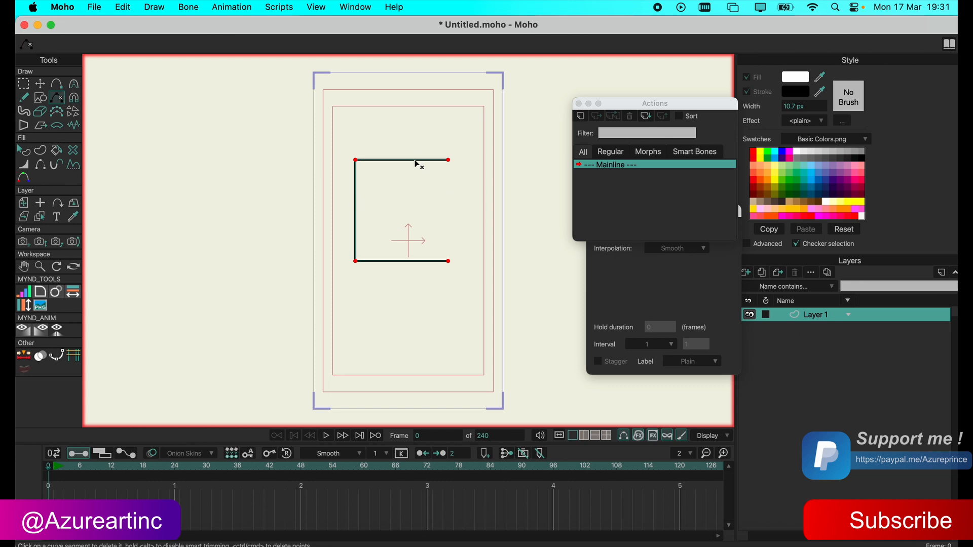
Reshape the open outline with the Magnet tool, pulling its corners and lower end into a bent line down the frame's left side.
left_click(74, 98)
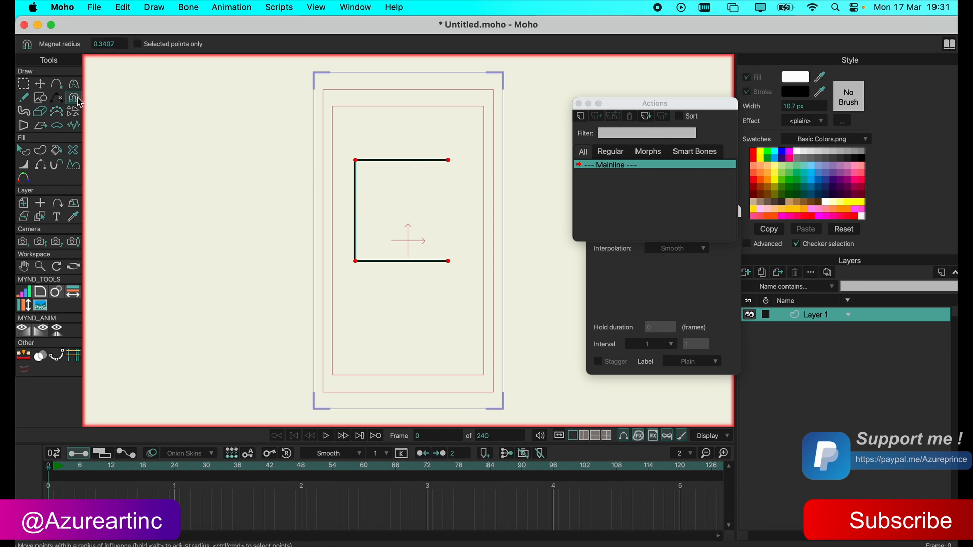
left_click_drag(321, 139, 452, 182)
left_click_drag(381, 162, 343, 210)
left_click_drag(356, 260, 311, 260)
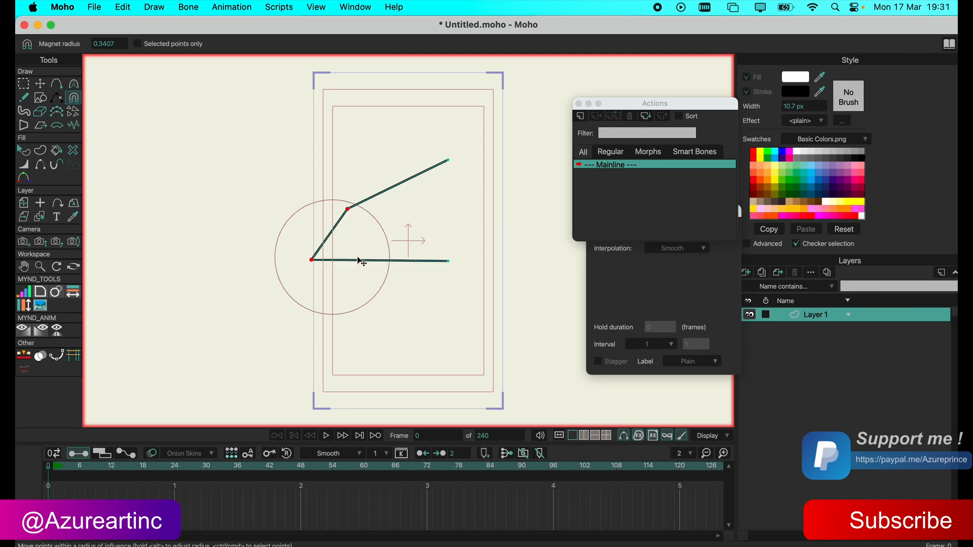
left_click_drag(449, 260, 319, 374)
left_click_drag(310, 259, 363, 270)
left_click_drag(348, 208, 332, 132)
Move the bent line's lower end point to the right and its middle point slightly left with the Transform Points tool.
left_click(40, 84)
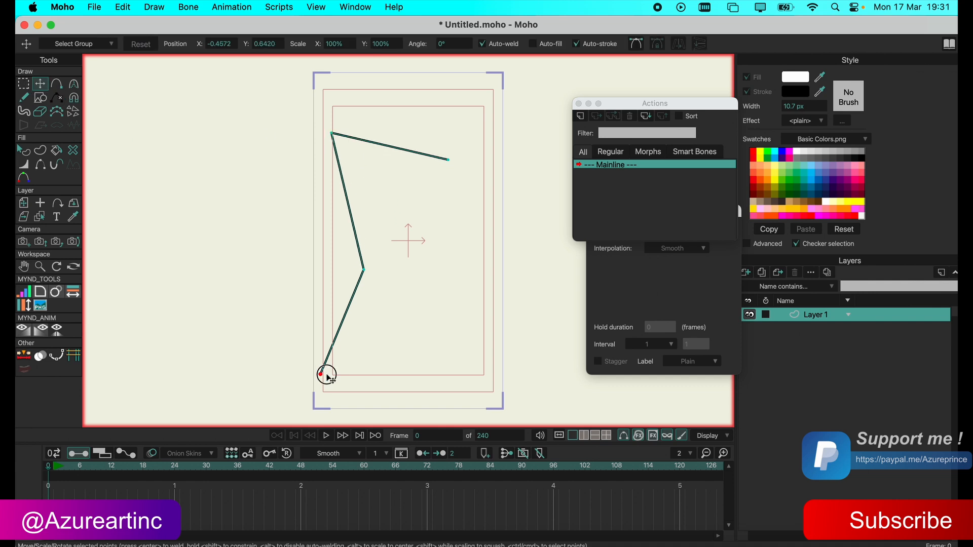
left_click_drag(320, 374, 374, 386)
left_click_drag(363, 269, 351, 275)
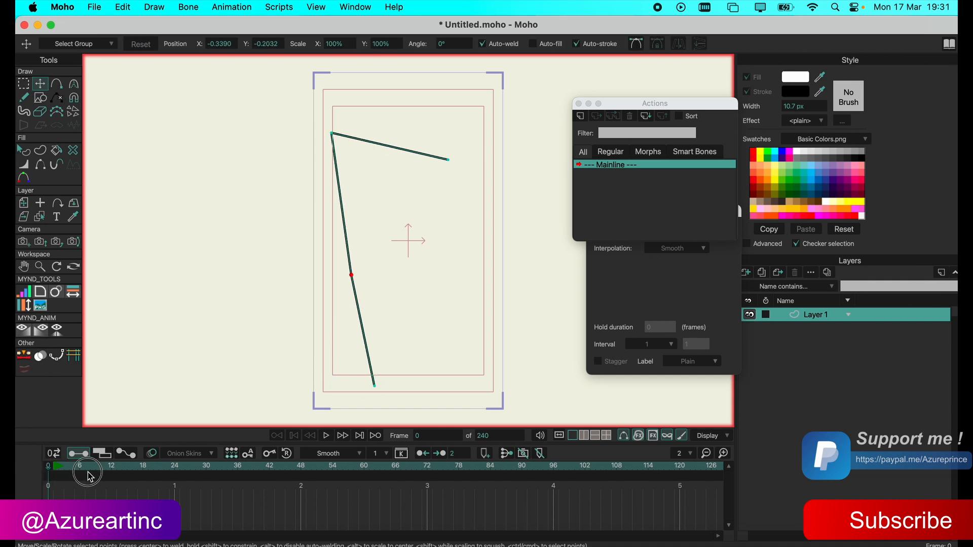
Animate the line's lower points with the Magnet tool, pulling them right at frame 6 and far left at frame 14.
left_click(88, 474)
left_click(74, 84)
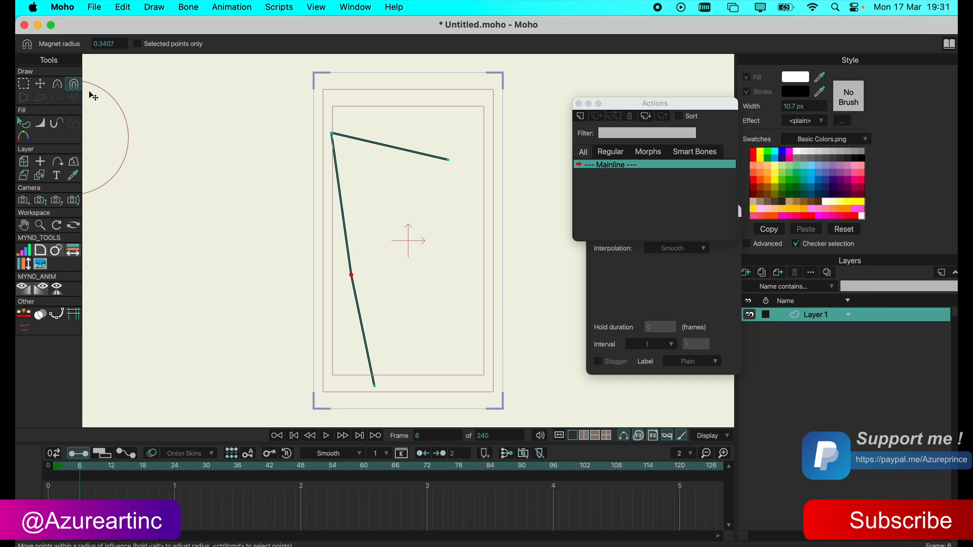
mouse_move(360, 269)
left_mouse_down()
mouse_move(379, 278)
mouse_move(360, 347)
mouse_move(416, 361)
left_mouse_up()
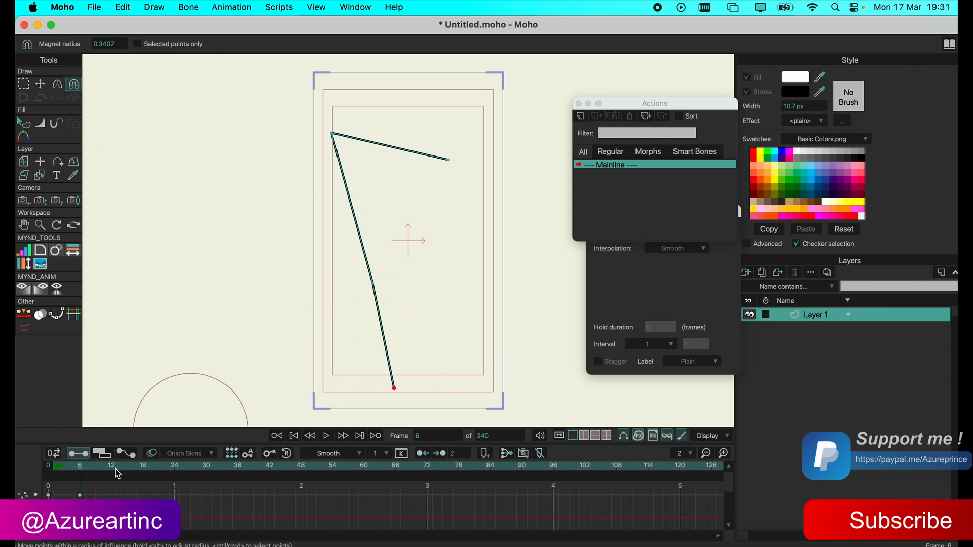
left_click_drag(362, 297, 274, 303)
left_click_drag(374, 361, 26, 353)
left_click_drag(281, 372, 136, 373)
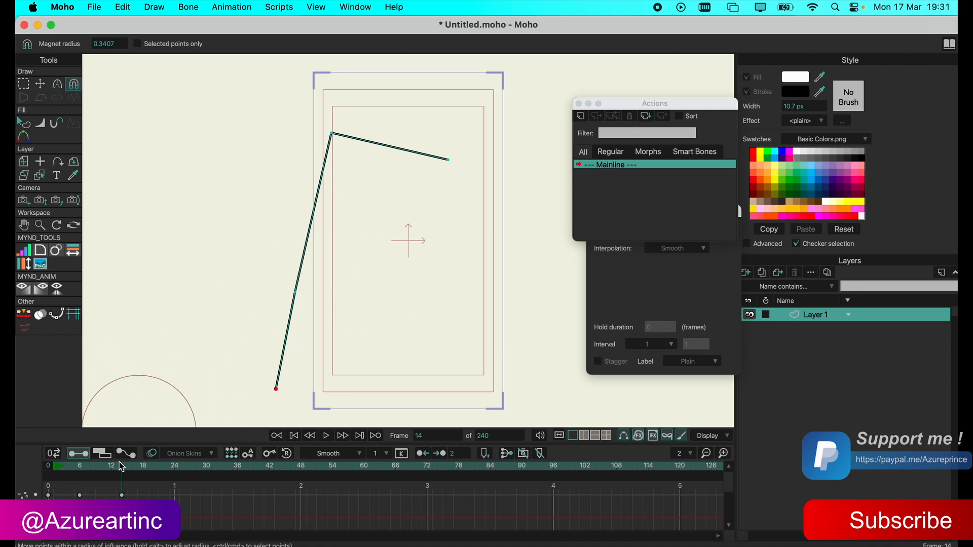
Play the magnet animation from the start, return to frame 0 and delete its keyframes from the timeline.
left_click_drag(121, 466, 53, 471)
left_click(336, 438)
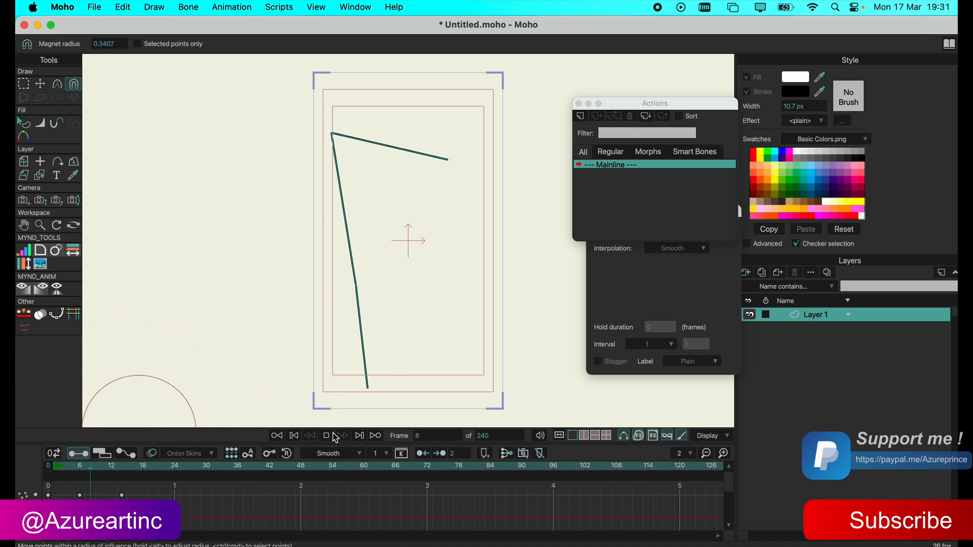
left_click(68, 473)
mouse_move(69, 474)
left_mouse_down()
mouse_move(104, 467)
mouse_move(76, 465)
mouse_move(122, 467)
mouse_move(48, 464)
left_mouse_up()
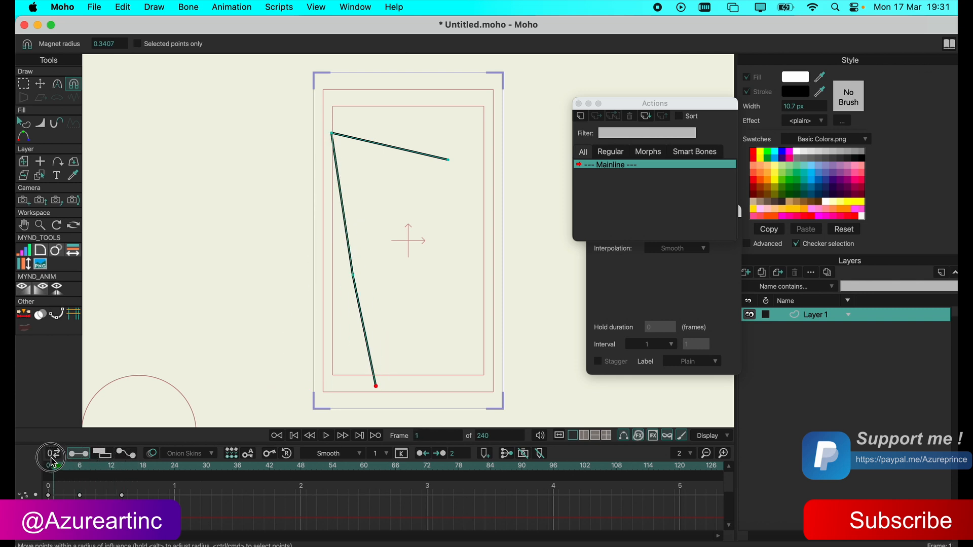
key("Delete")
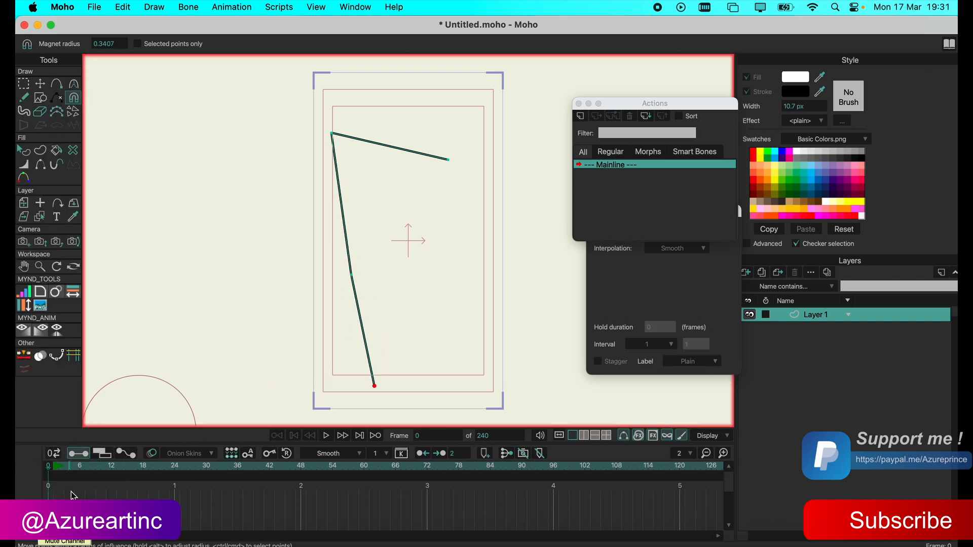
Paint a large white lobed shape with the Blob Brush on the canvas's left side, overlapping the bent line.
left_click(42, 85)
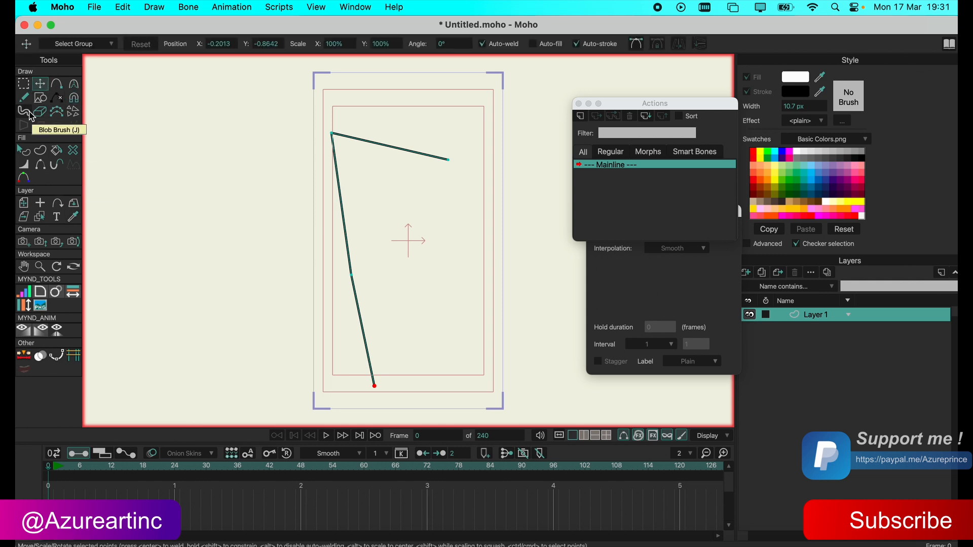
left_click(30, 116)
mouse_move(219, 195)
left_mouse_down()
mouse_move(323, 241)
mouse_move(305, 274)
mouse_move(214, 319)
left_mouse_up()
Reshape the blob's left side by moving individual outline points, deepening the notches around its lobes.
left_click(41, 84)
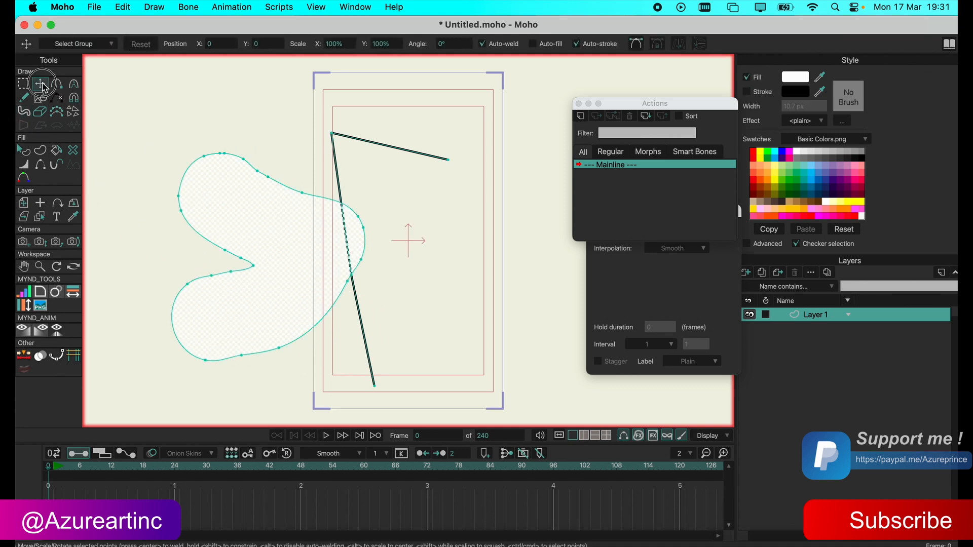
left_click_drag(230, 250, 321, 245)
left_click_drag(238, 282, 220, 335)
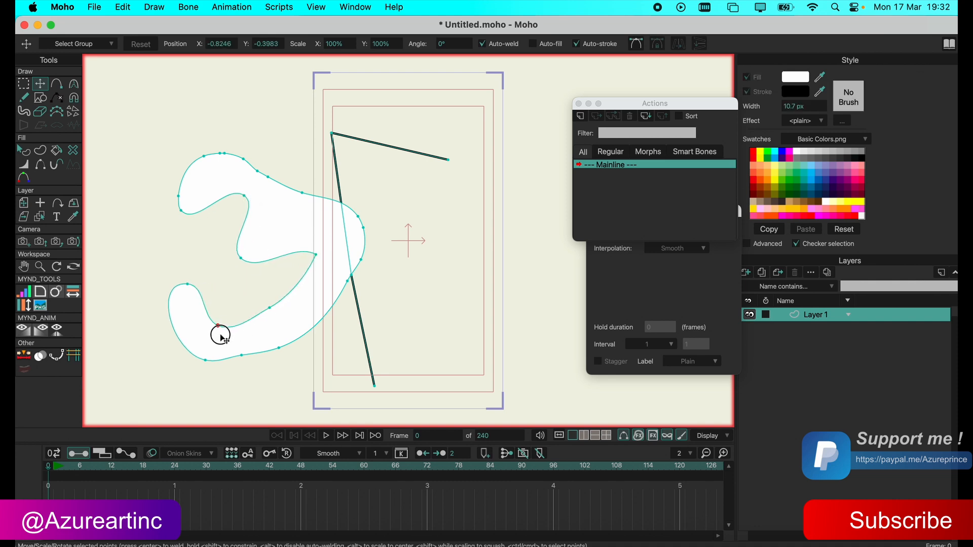
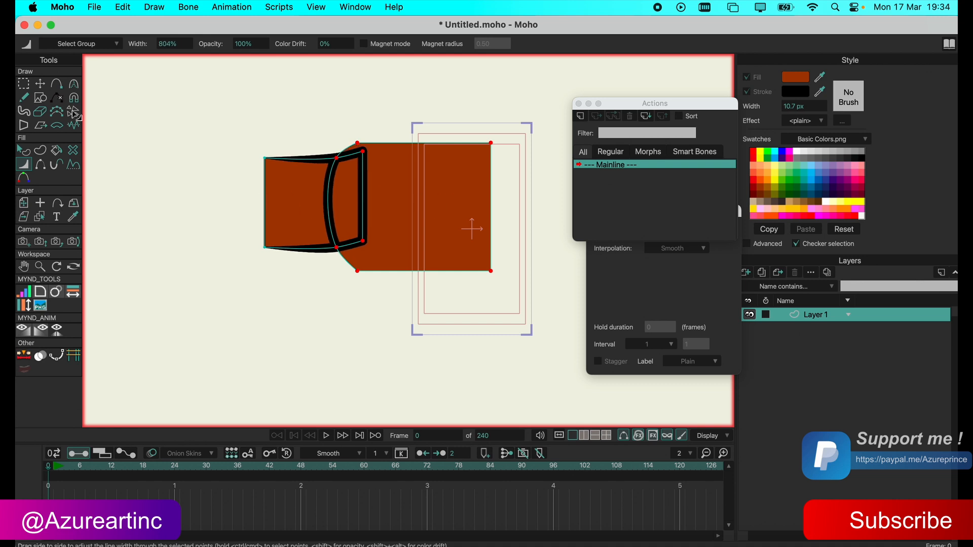
Set the line width to 674% at the upper point where the curved edge meets the smaller shape's top edge.
key("g")
mouse_move(304, 124)
left_mouse_down()
mouse_move(345, 183)
mouse_move(433, 168)
mouse_move(401, 150)
mouse_move(266, 146)
left_mouse_up()
left_click(24, 164)
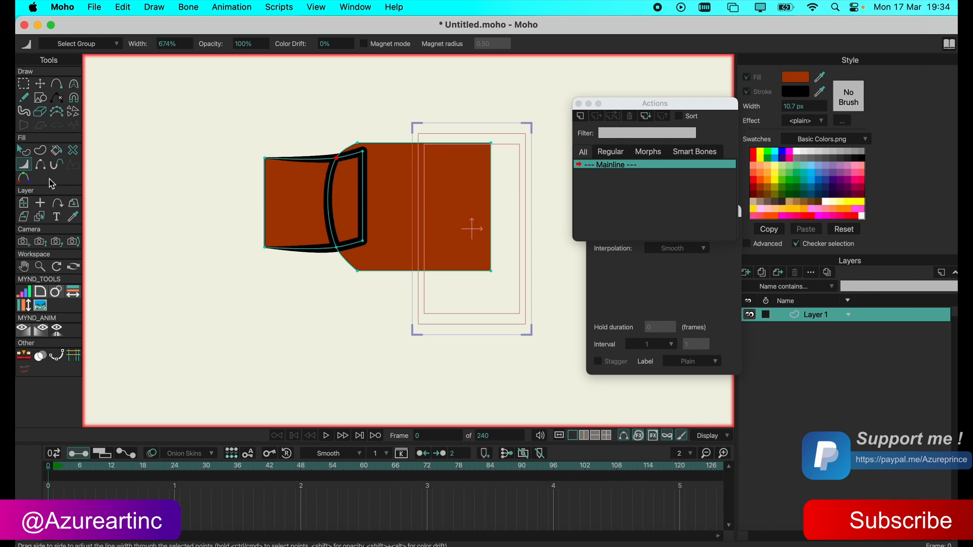
Hide the smaller shape's lower, curved and right edge strokes, and shift its lower-right corner point slightly to the right.
left_click(41, 167)
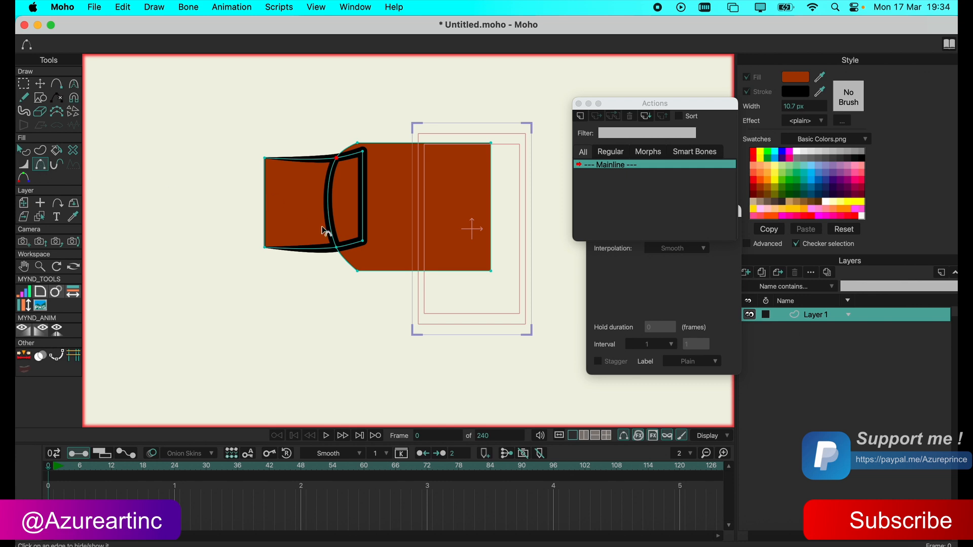
left_click(319, 250)
left_click(330, 217)
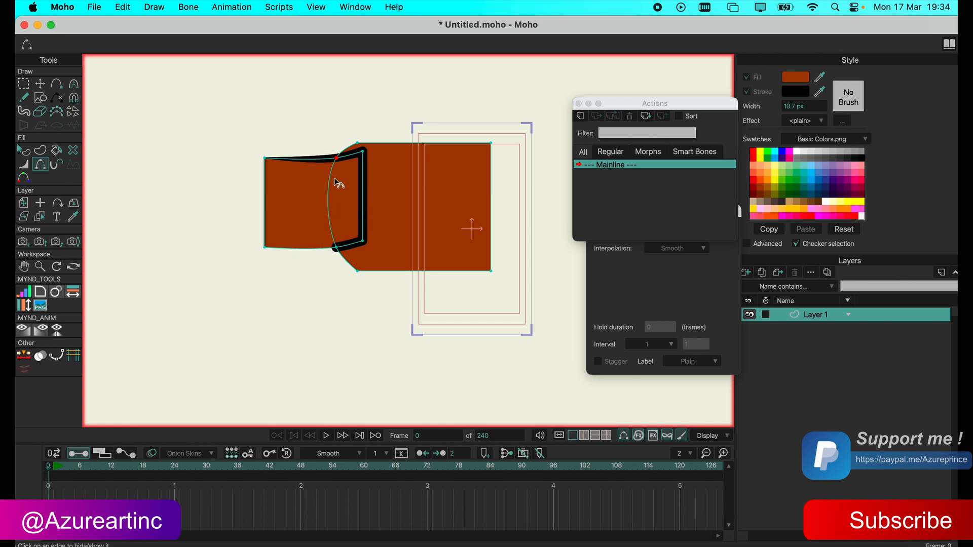
left_click(366, 213)
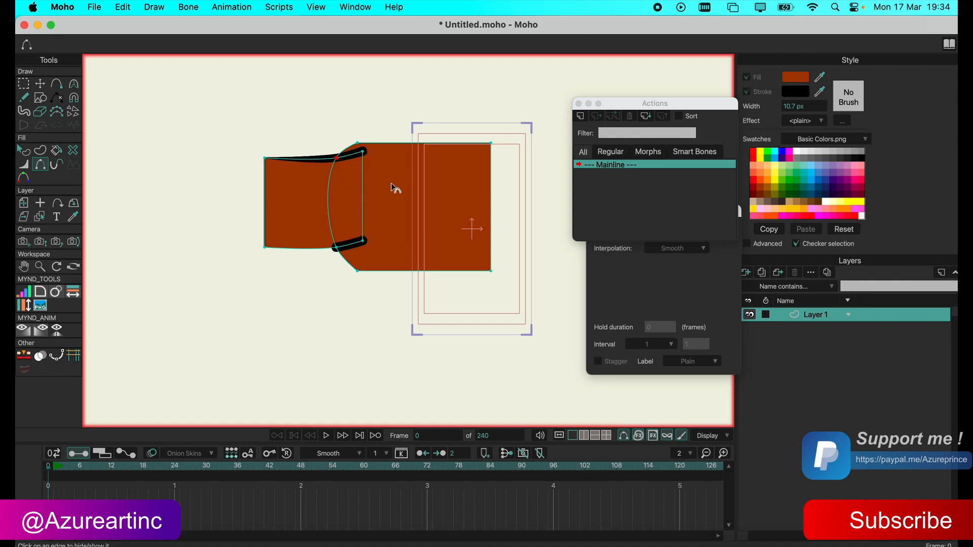
left_click(40, 83)
left_click_drag(376, 241, 392, 244)
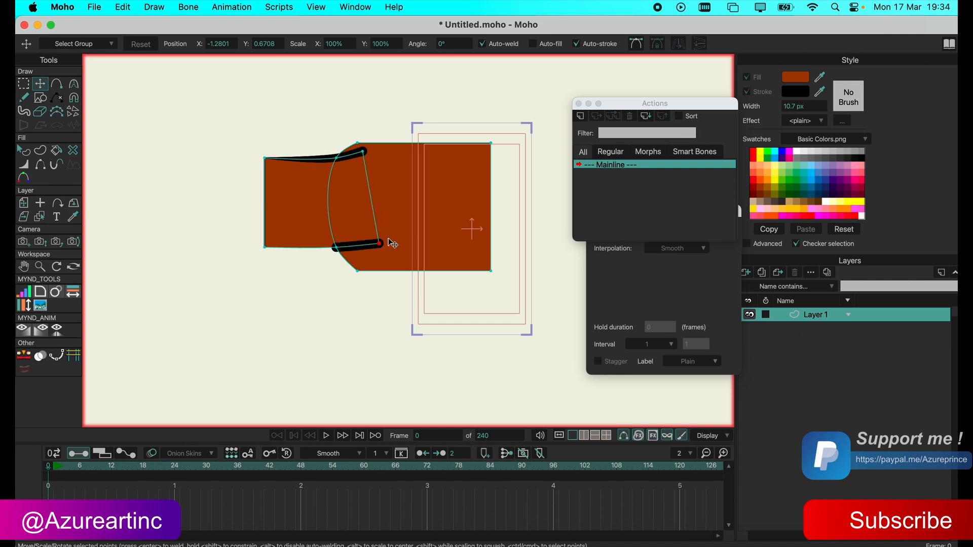
Draw a near-vertical three-point line on the empty canvas area left of the shapes.
left_click(57, 165)
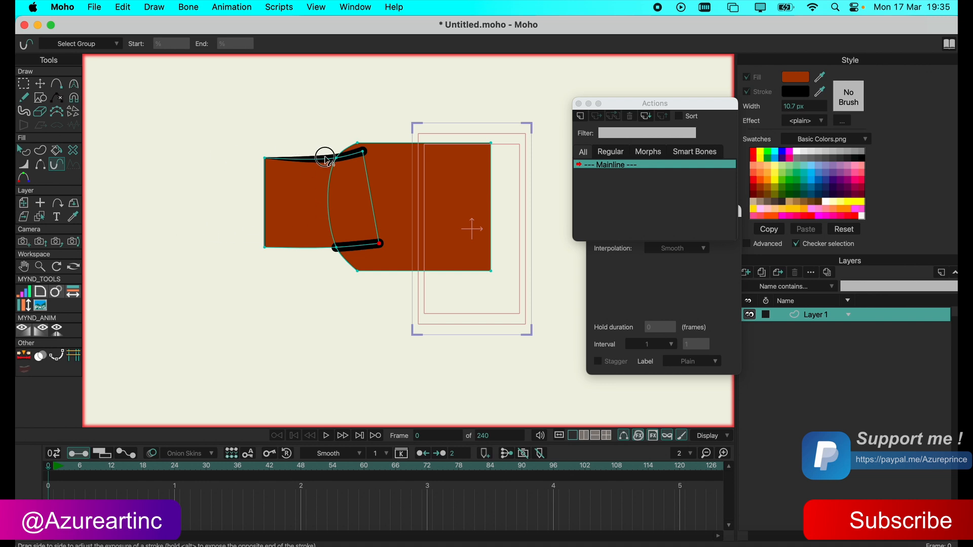
left_click(40, 84)
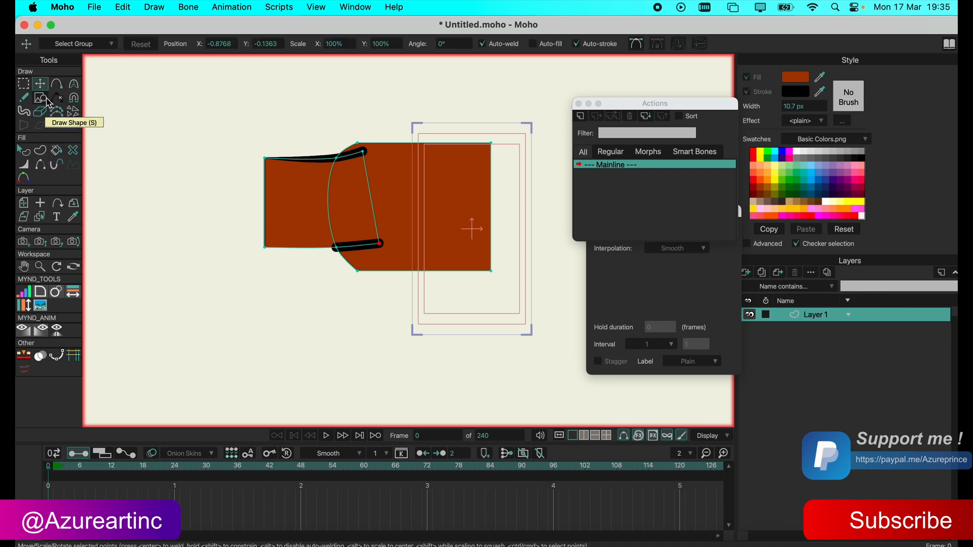
left_click(56, 84)
left_click_drag(181, 117, 178, 231)
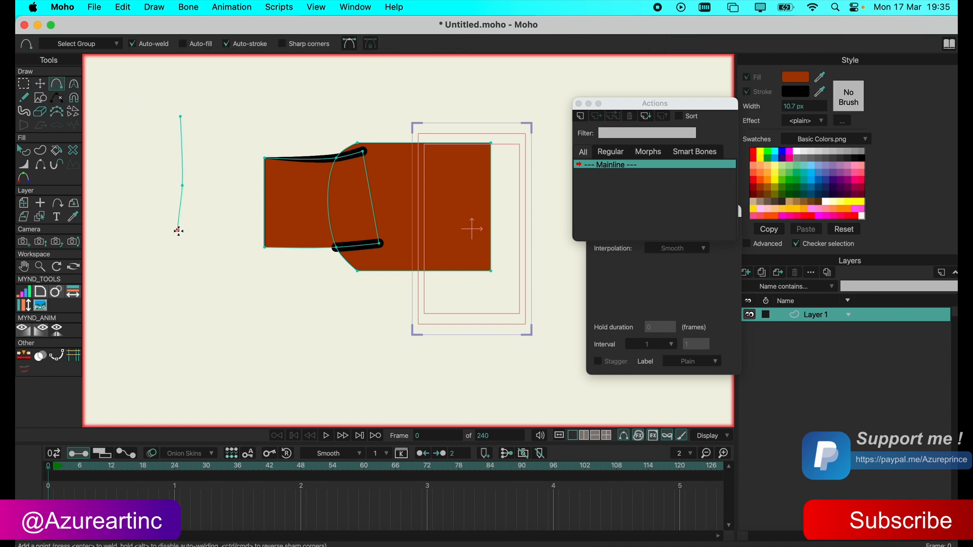
left_click(40, 84)
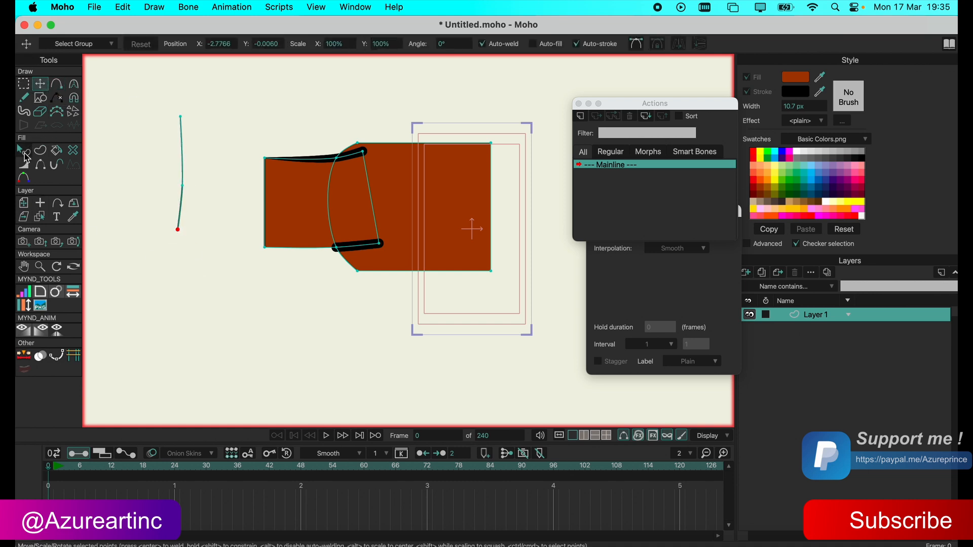
Vary the new line's point widths, with 958% at the lower end, a thicker middle and 250% at the upper end.
left_click(23, 165)
left_click_drag(179, 209, 467, 276)
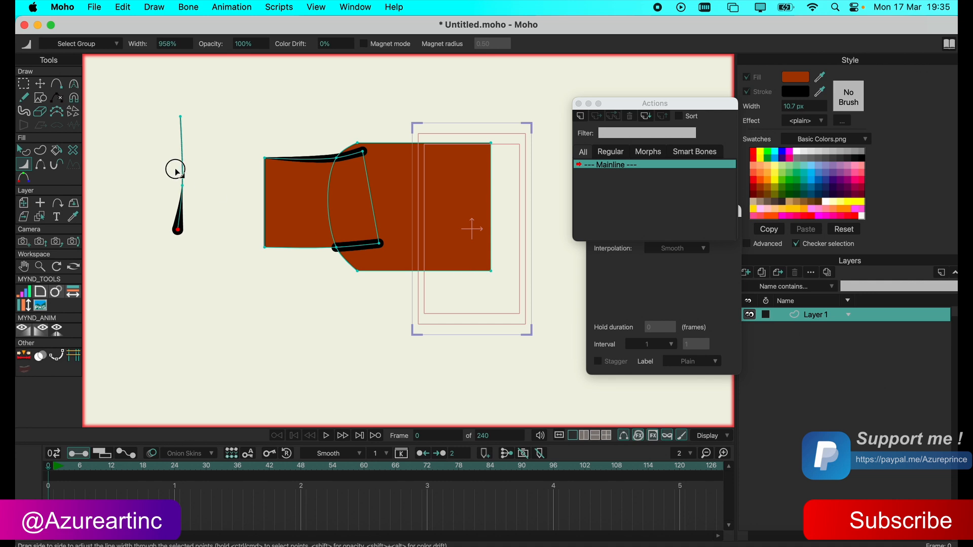
left_click_drag(177, 173, 319, 205)
left_click_drag(178, 130, 222, 136)
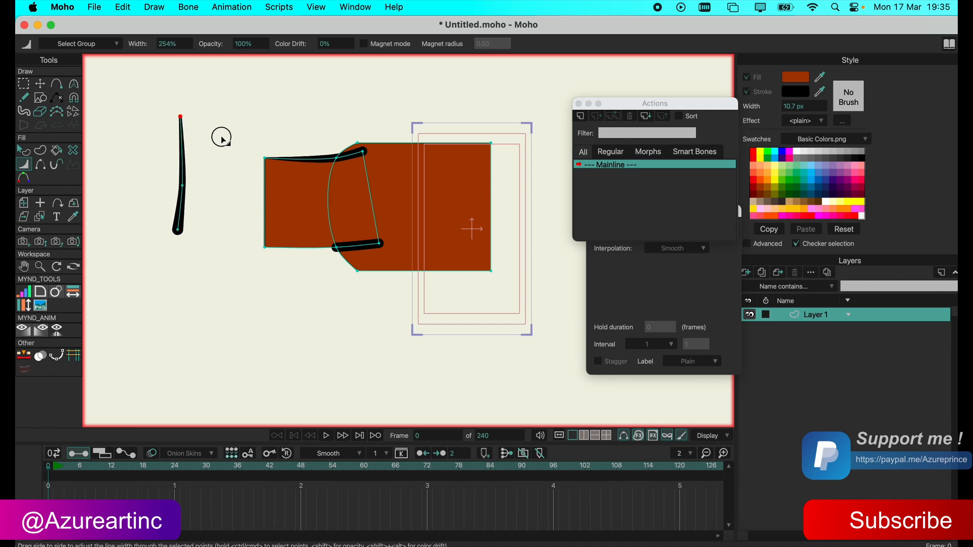
At frame 21, select the whole line and shorten its visible stroke to an End exposure of 13%.
left_click(56, 164)
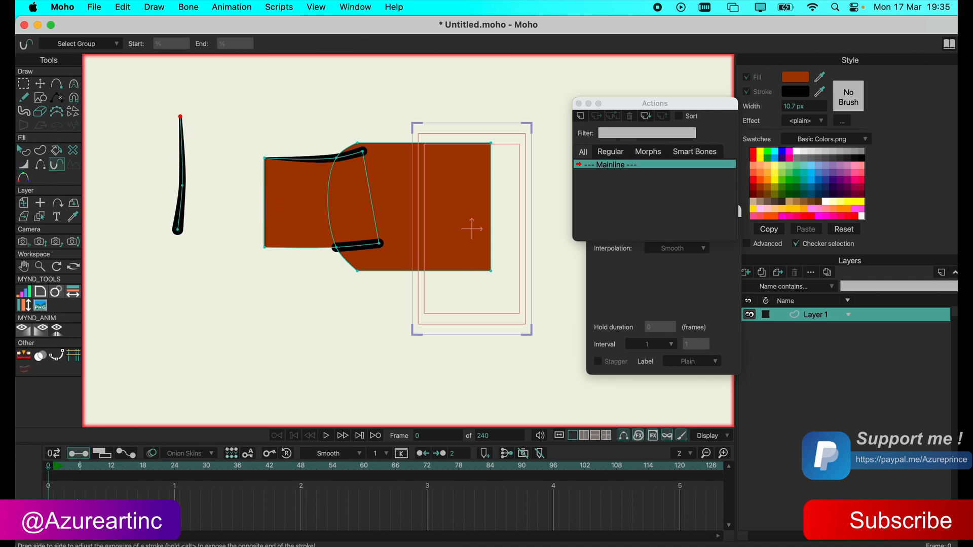
left_click_drag(64, 473, 159, 467)
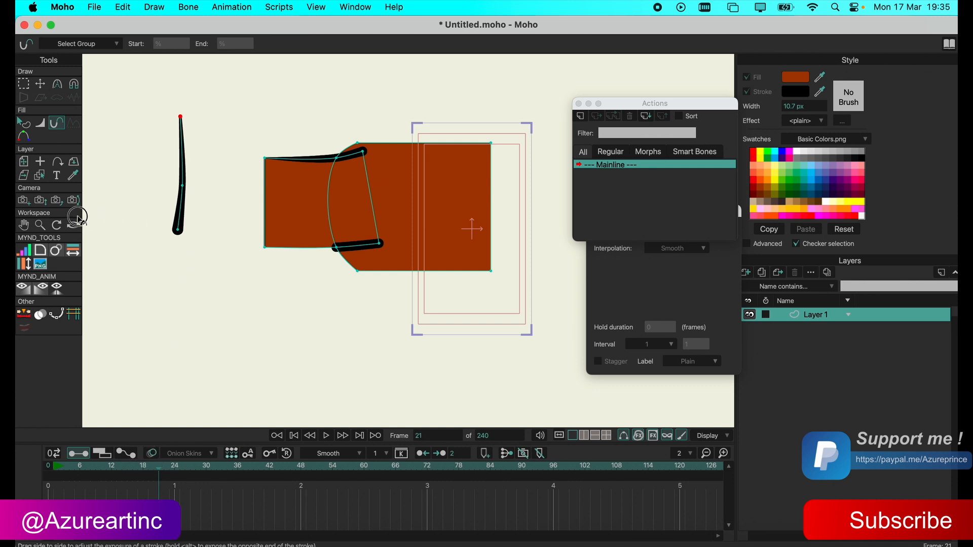
left_click(41, 85)
left_click_drag(177, 144, 179, 156)
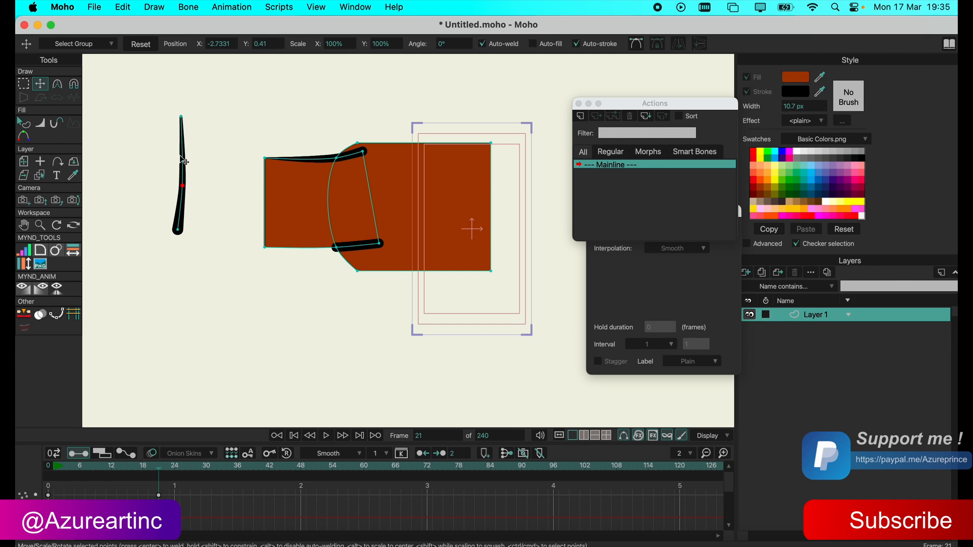
left_click(181, 156)
left_click(57, 123)
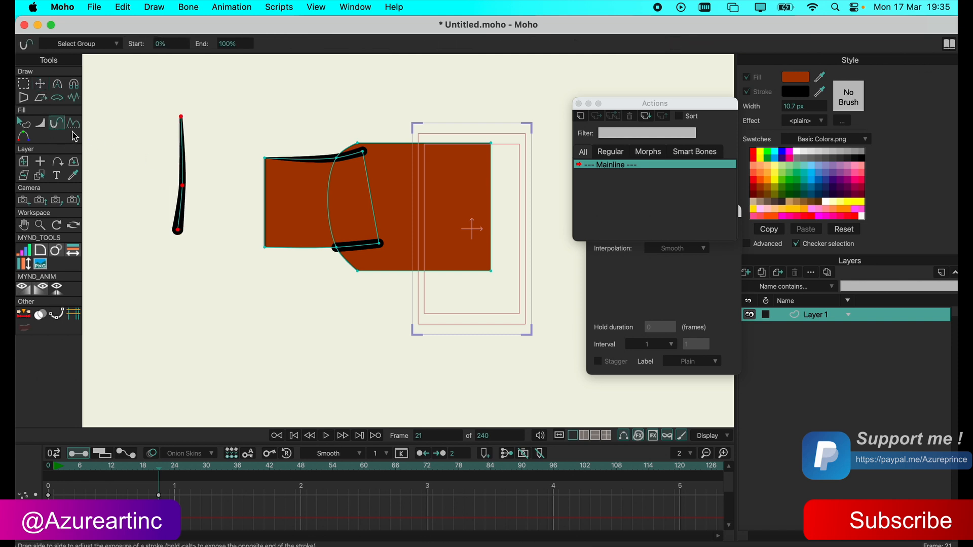
mouse_move(132, 184)
left_mouse_down()
mouse_move(64, 182)
mouse_move(235, 171)
mouse_move(207, 162)
mouse_move(216, 164)
left_mouse_up()
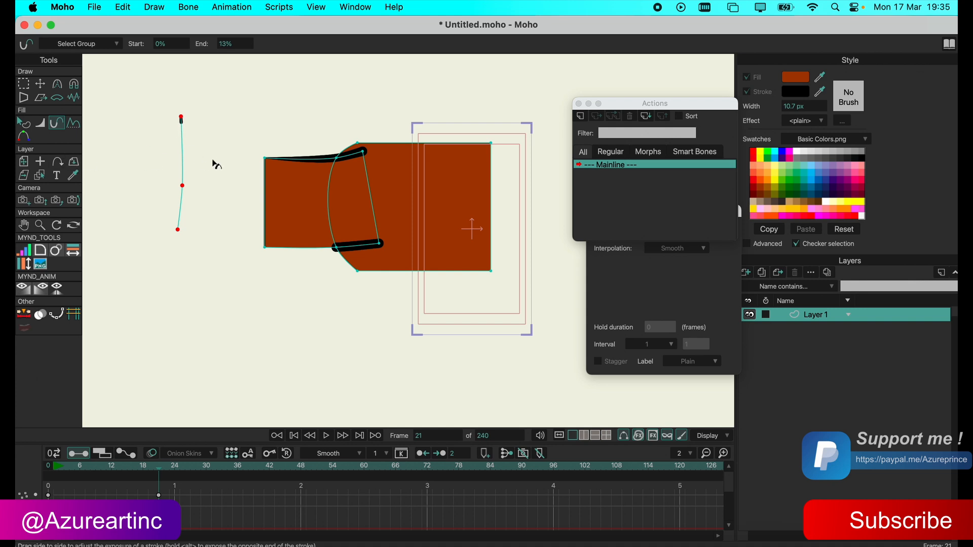
Animate the line's stroke exposure at frame 45 and at frame 29, using Start 6% and End 40.8% at frame 29.
left_click(285, 466)
left_click_drag(127, 174, 218, 152)
mouse_move(481, 231)
left_mouse_down()
mouse_move(428, 224)
mouse_move(461, 174)
mouse_move(445, 191)
left_mouse_up()
mouse_move(276, 467)
left_mouse_down()
mouse_move(89, 471)
mouse_move(260, 470)
mouse_move(142, 467)
mouse_move(201, 446)
left_mouse_up()
mouse_move(234, 42)
left_mouse_down()
mouse_move(217, 44)
mouse_move(328, 43)
mouse_move(179, 44)
mouse_move(287, 47)
left_mouse_up()
mouse_move(179, 43)
left_mouse_down()
mouse_move(152, 43)
mouse_move(194, 50)
left_mouse_up()
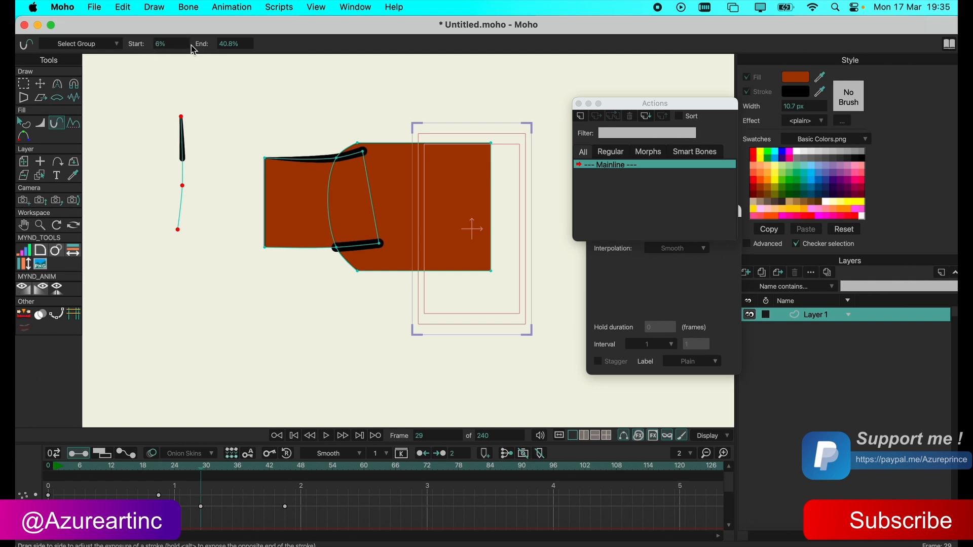
left_click(166, 45)
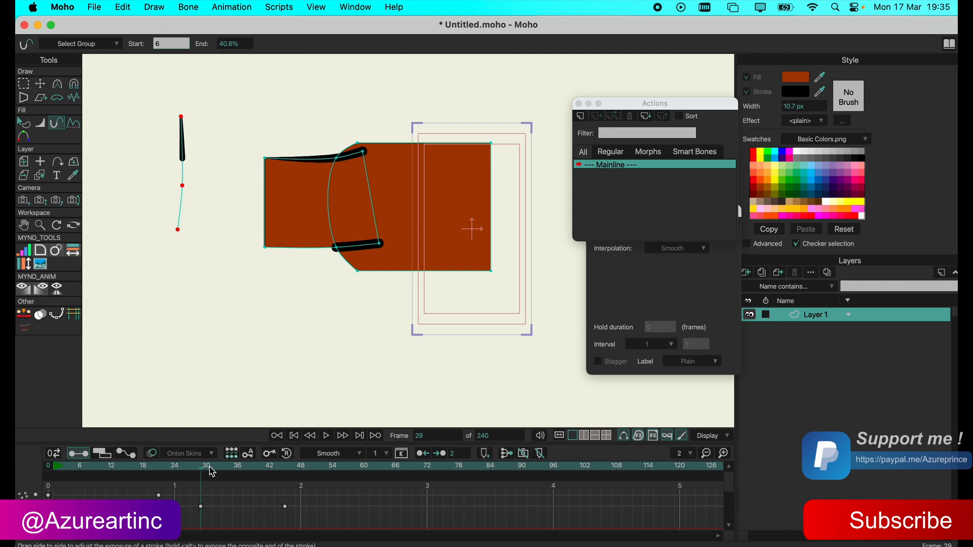
Return to frame 0 and delete the line's stroke exposure and point keyframes from the timeline.
mouse_move(212, 472)
left_mouse_down()
mouse_move(152, 466)
mouse_move(271, 467)
mouse_move(201, 476)
mouse_move(196, 467)
mouse_move(341, 470)
mouse_move(49, 473)
left_mouse_up()
left_click_drag(306, 491, 112, 539)
key("Delete")
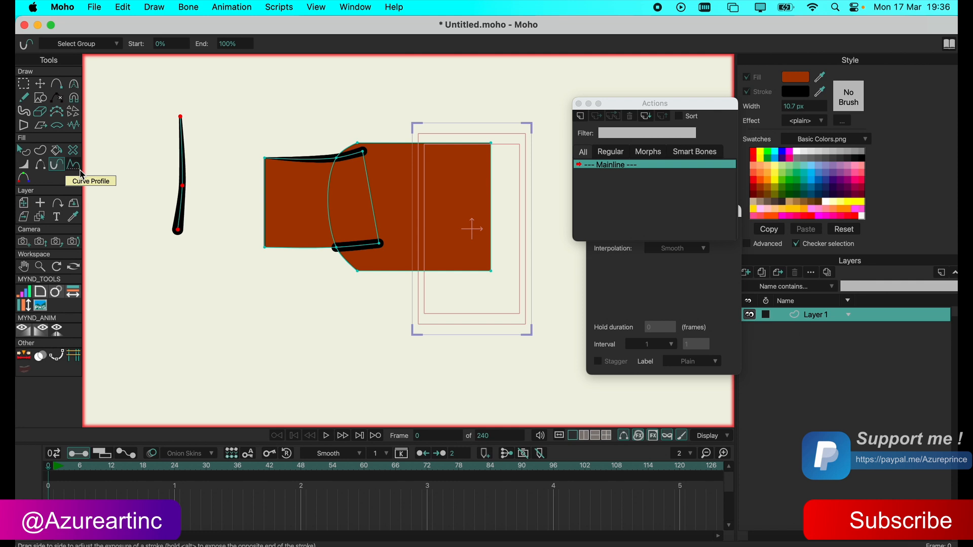
Reshape the line by moving its lower end point down and to the right and adjusting its middle point.
left_click(42, 84)
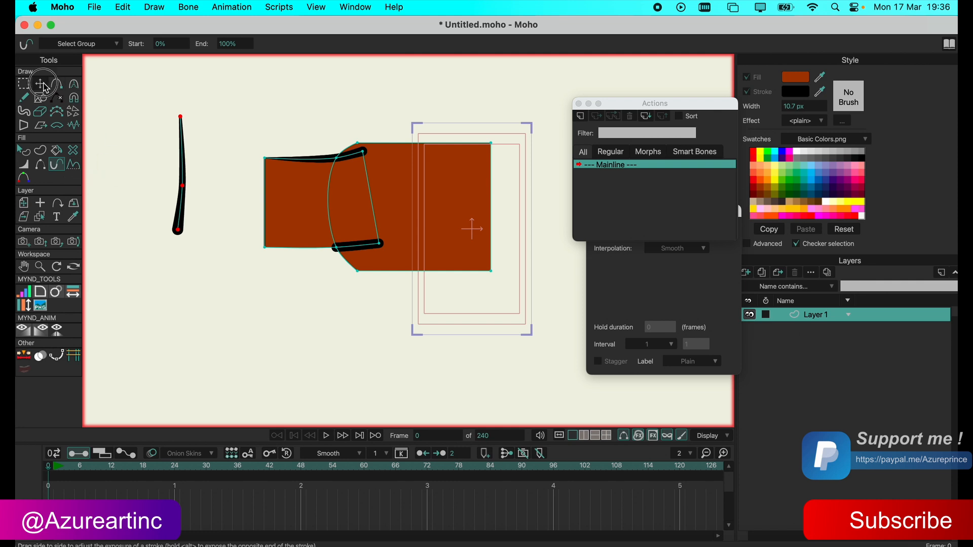
left_click_drag(183, 185, 211, 174)
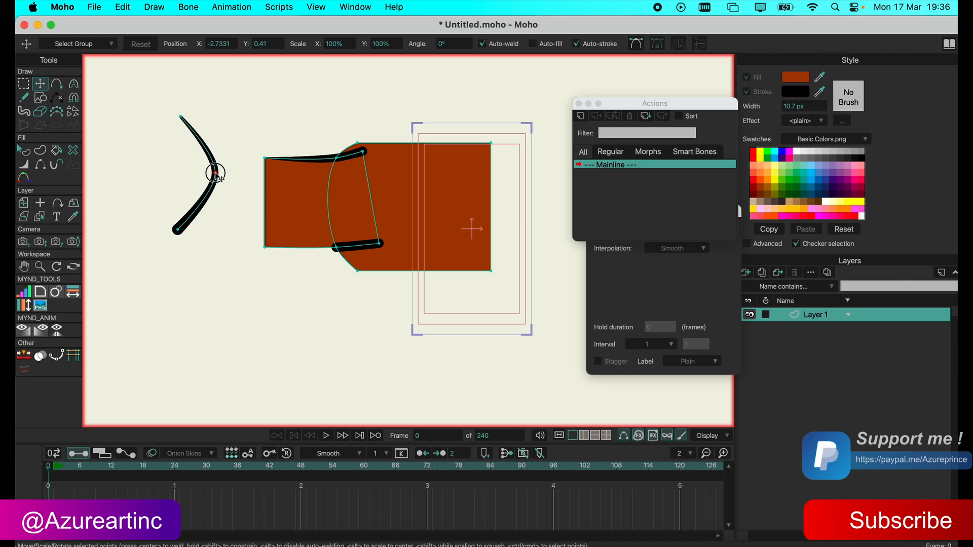
left_click_drag(179, 229, 211, 288)
mouse_move(215, 173)
left_mouse_down()
mouse_move(183, 199)
mouse_move(181, 187)
left_mouse_up()
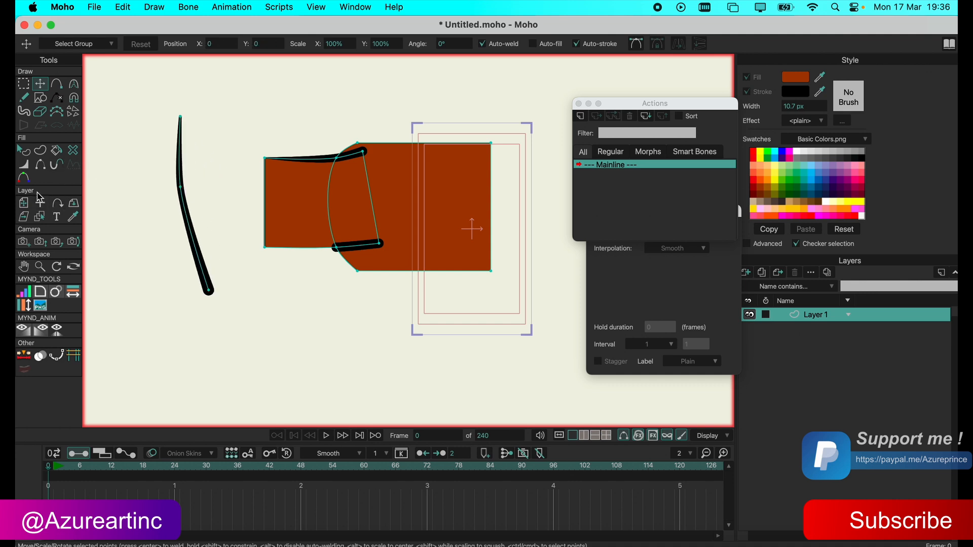
Try a reddish point color on the line's lower end point, then discard the color change.
left_click(28, 179)
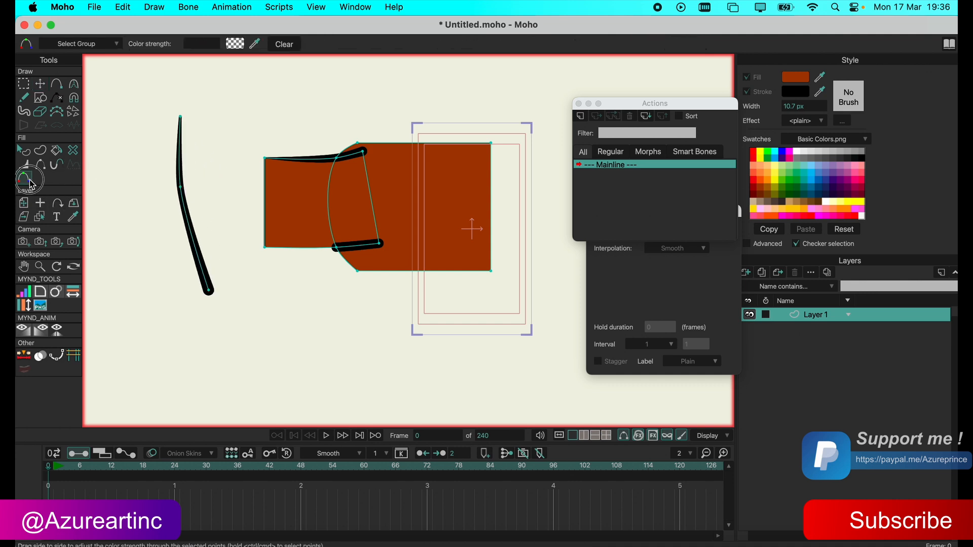
left_click(24, 84)
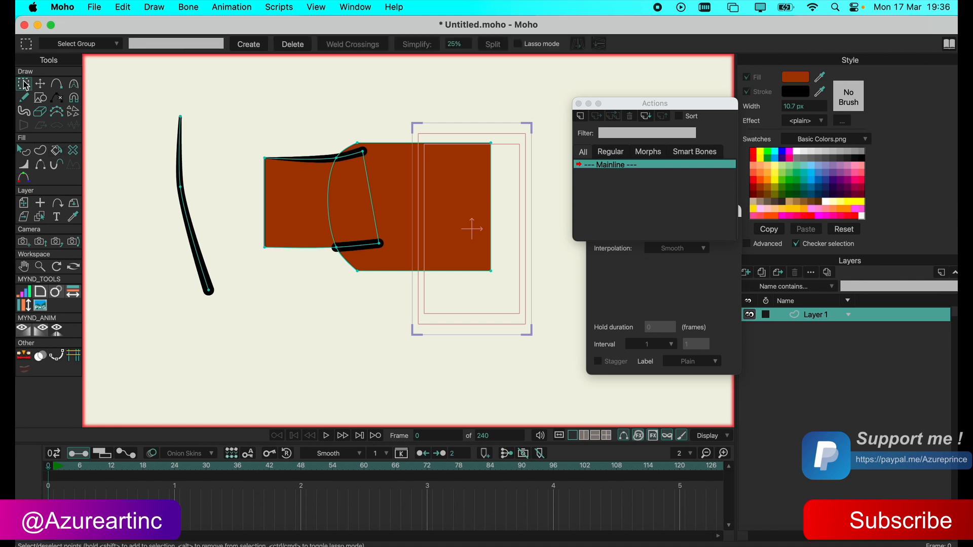
left_click(24, 177)
left_click(235, 44)
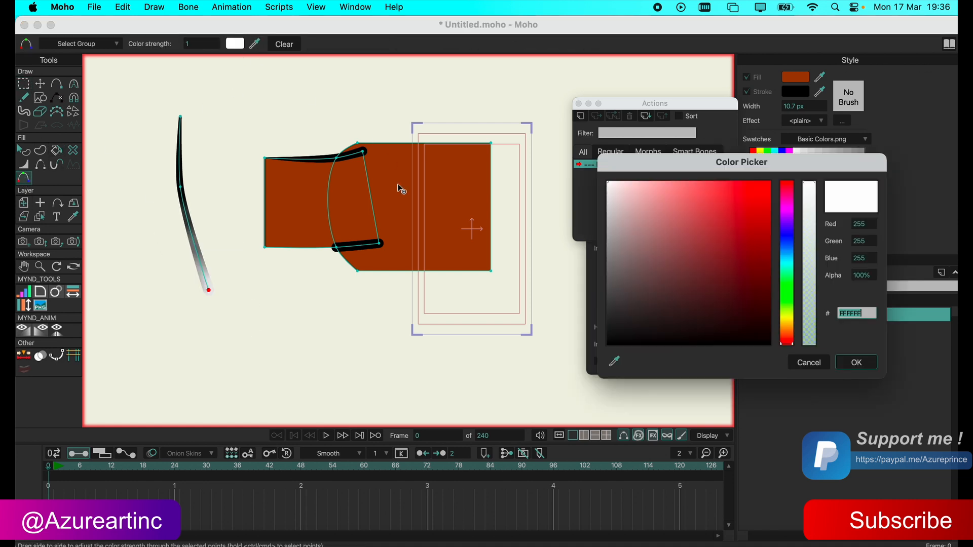
mouse_move(653, 234)
left_mouse_down()
mouse_move(747, 202)
mouse_move(699, 297)
mouse_move(647, 191)
mouse_move(672, 310)
mouse_move(673, 261)
mouse_move(699, 288)
mouse_move(704, 226)
mouse_move(713, 229)
left_mouse_up()
left_click(821, 365)
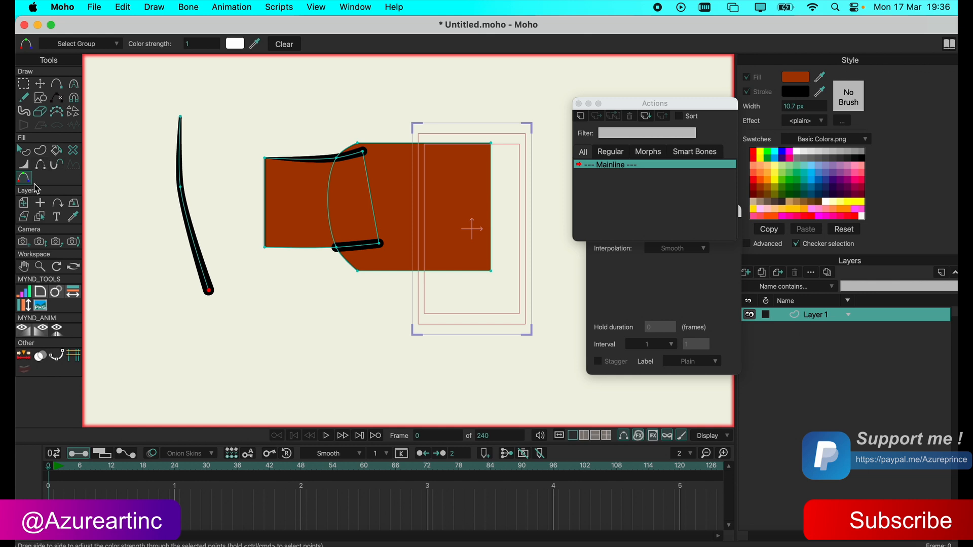
Move the whole layer to about X 0.1118, Y -0.3787 and place its origin at the line's upper end.
left_click(23, 203)
mouse_move(242, 206)
left_mouse_down()
mouse_move(361, 195)
mouse_move(320, 169)
mouse_move(297, 208)
mouse_move(245, 226)
mouse_move(276, 187)
mouse_move(278, 291)
mouse_move(429, 192)
mouse_move(269, 187)
mouse_move(258, 228)
left_mouse_up()
left_click(40, 203)
left_click(362, 249)
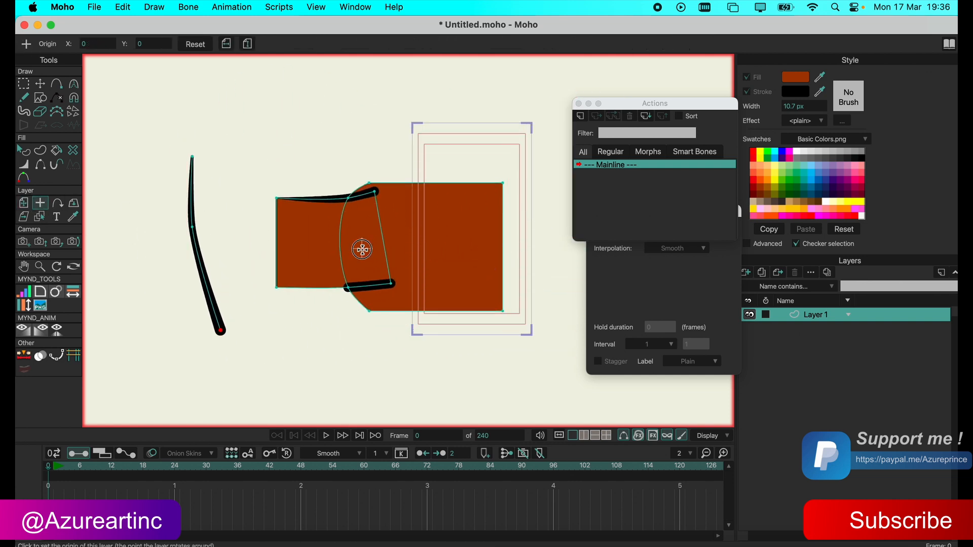
left_click(305, 228)
left_click(190, 157)
Rotate the layer by 36° around its new origin and move it down to about Y -1.4465.
left_click(23, 203)
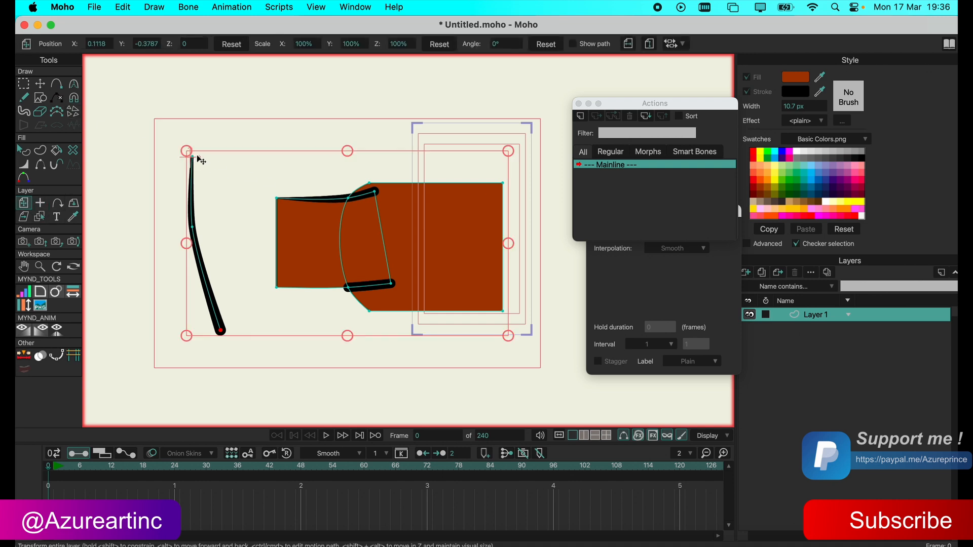
left_click_drag(504, 346, 426, 139)
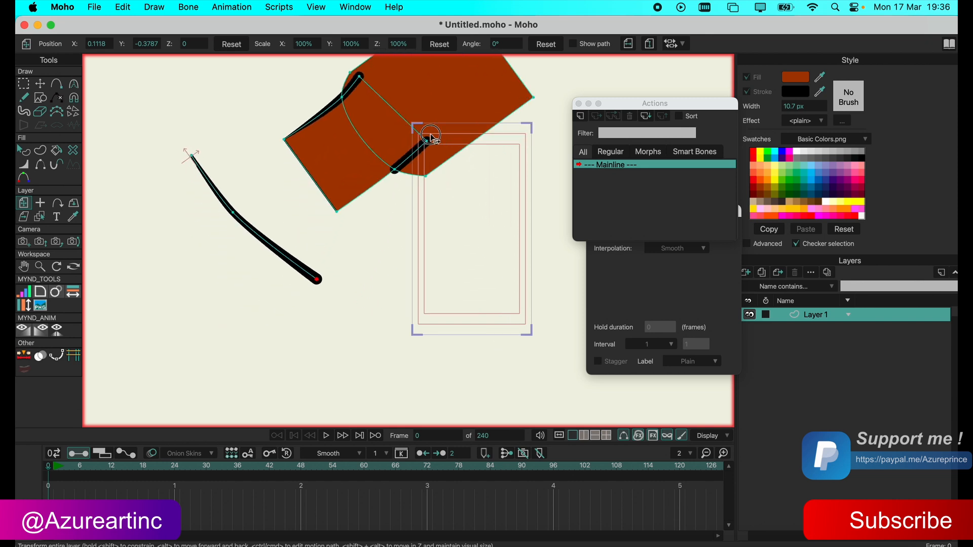
left_click_drag(533, 131, 535, 244)
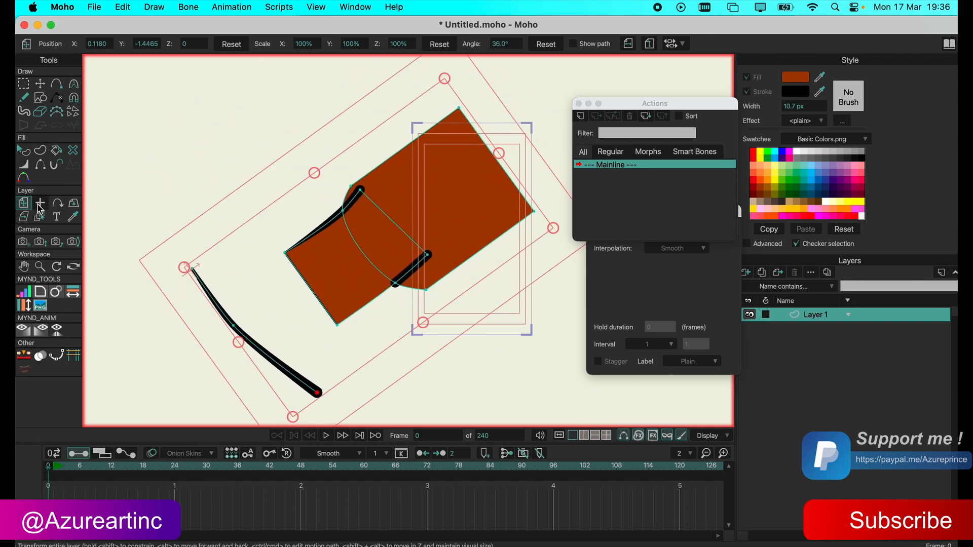
Tilt the layer in 3D around its X and Y axes, then reset both rotations to 0°.
left_click(57, 204)
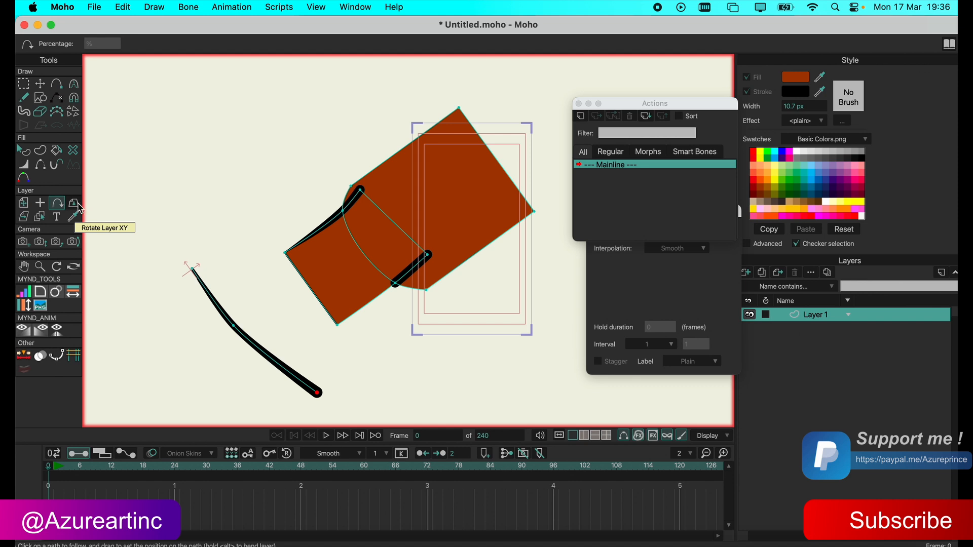
left_click(76, 205)
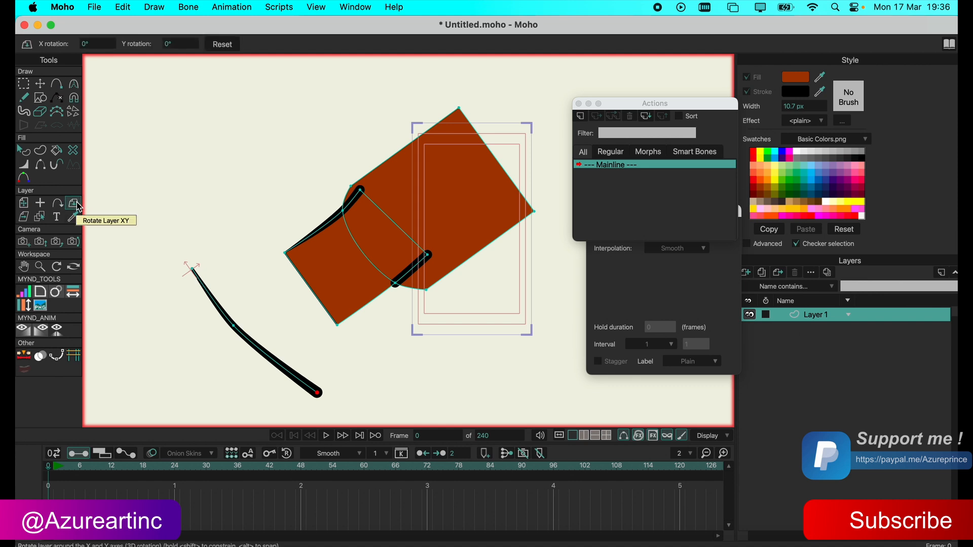
mouse_move(391, 292)
left_mouse_down()
mouse_move(311, 165)
mouse_move(406, 100)
mouse_move(511, 92)
mouse_move(434, 72)
left_mouse_up()
mouse_move(332, 278)
left_mouse_down()
mouse_move(221, 198)
mouse_move(326, 293)
mouse_move(540, 256)
mouse_move(250, 376)
left_mouse_up()
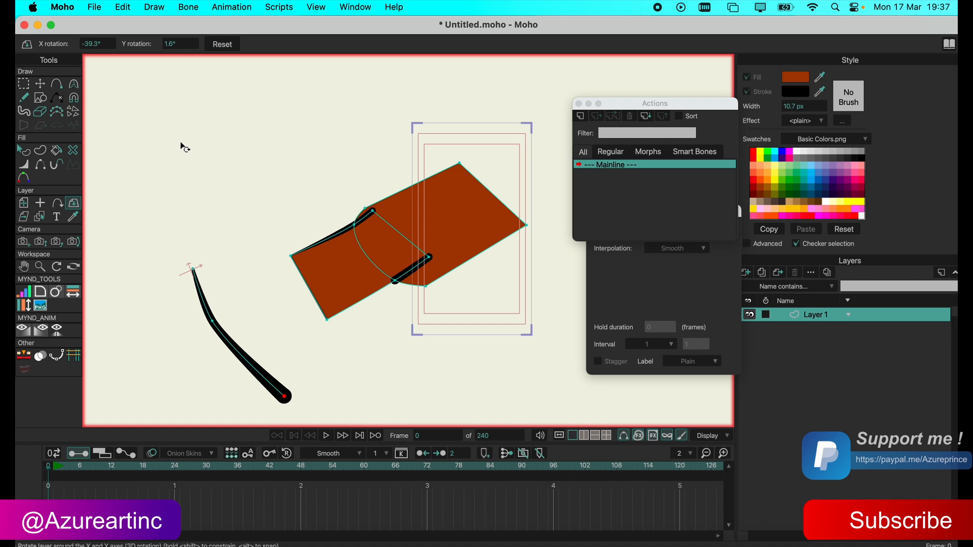
left_click(234, 44)
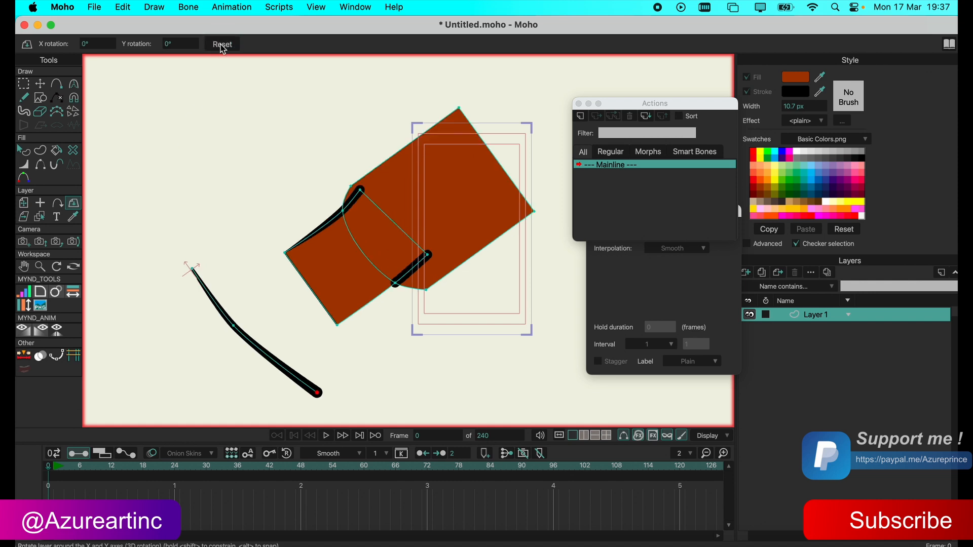
Shear Layer 1 freehand so its shapes slant and shift up and to the left.
left_click(26, 220)
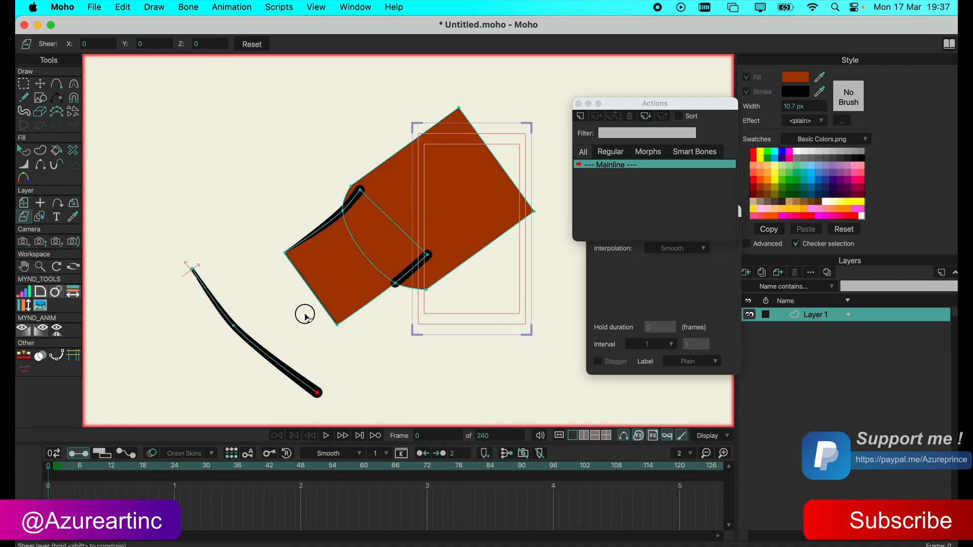
left_click_drag(304, 314, 176, 241)
left_click(40, 217)
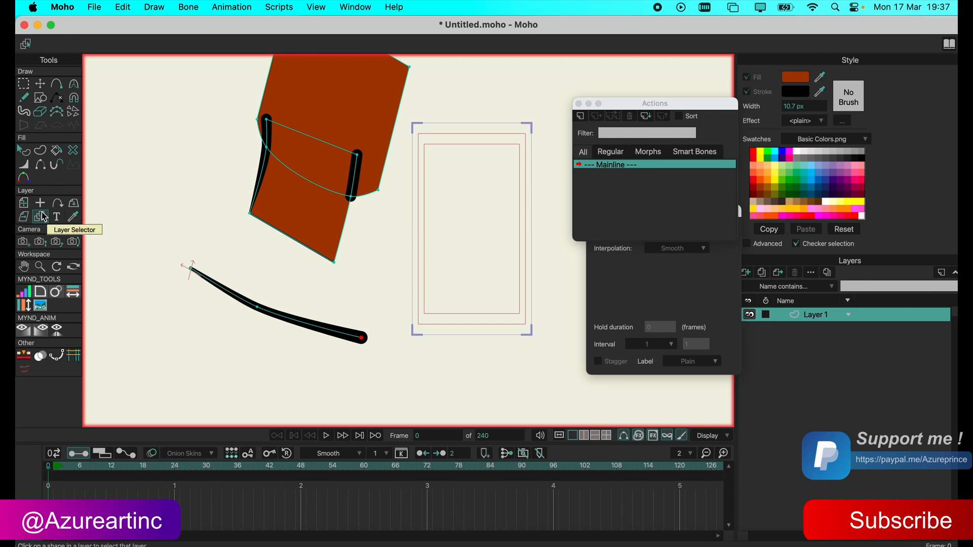
Insert the text "Hi this is a tutorial" as a new text layer in Inter Thin Italic BETA.
left_click(57, 217)
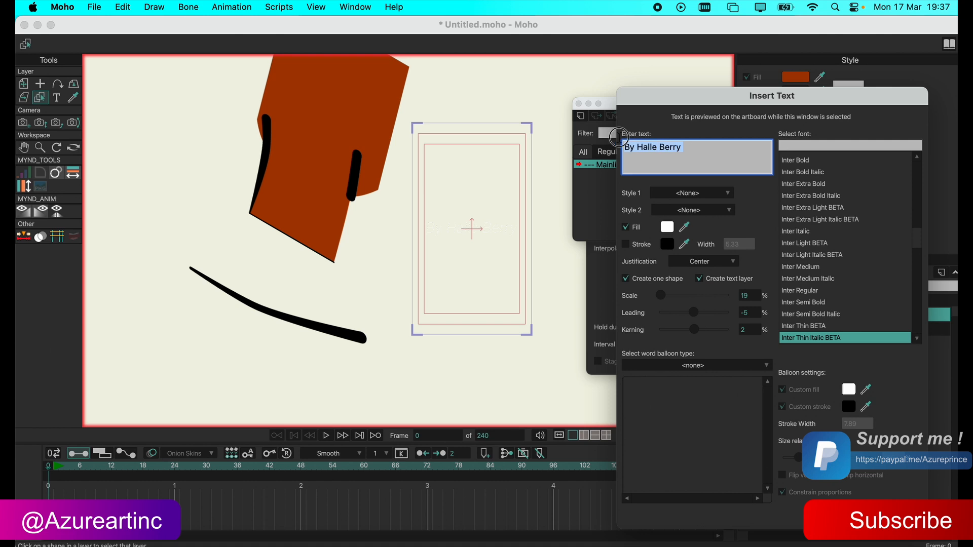
type("Hi this is a tutorial")
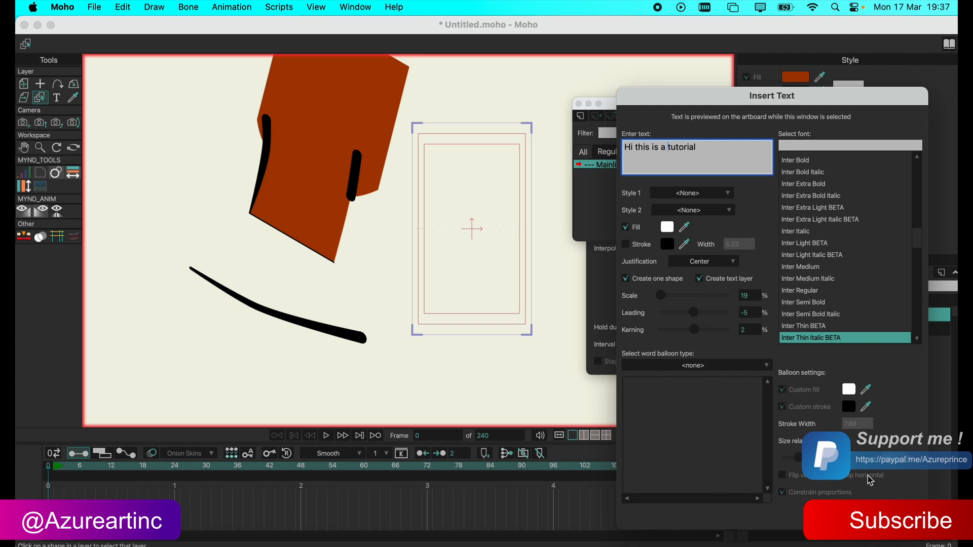
left_click(897, 516)
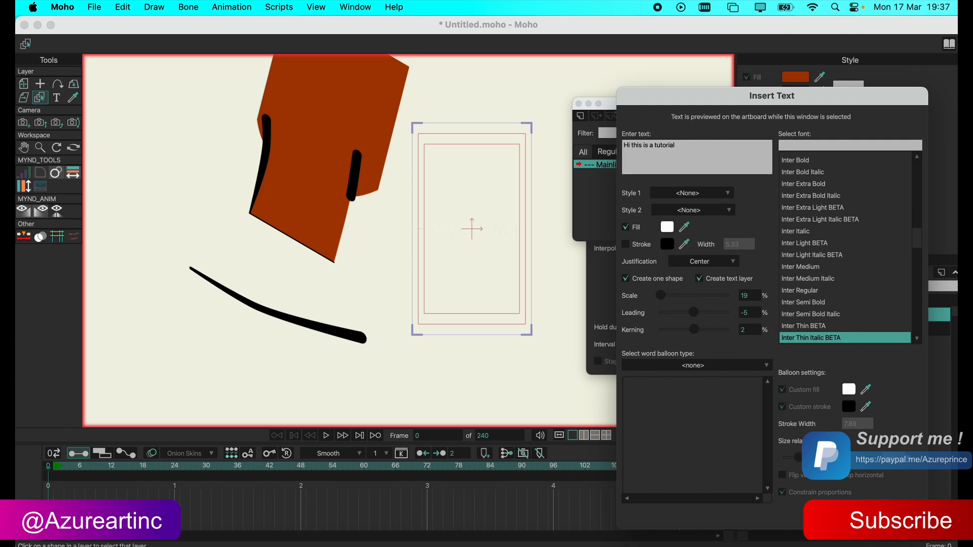
Move the new text layer to about X -0.4068, Y -0.4244.
scroll(436, 242, "down", 10)
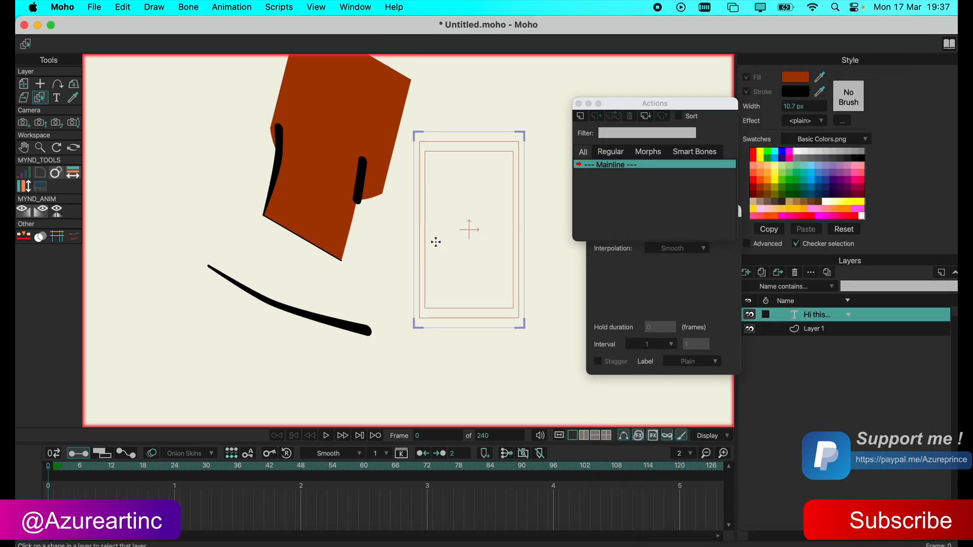
scroll(435, 241, "down", 4)
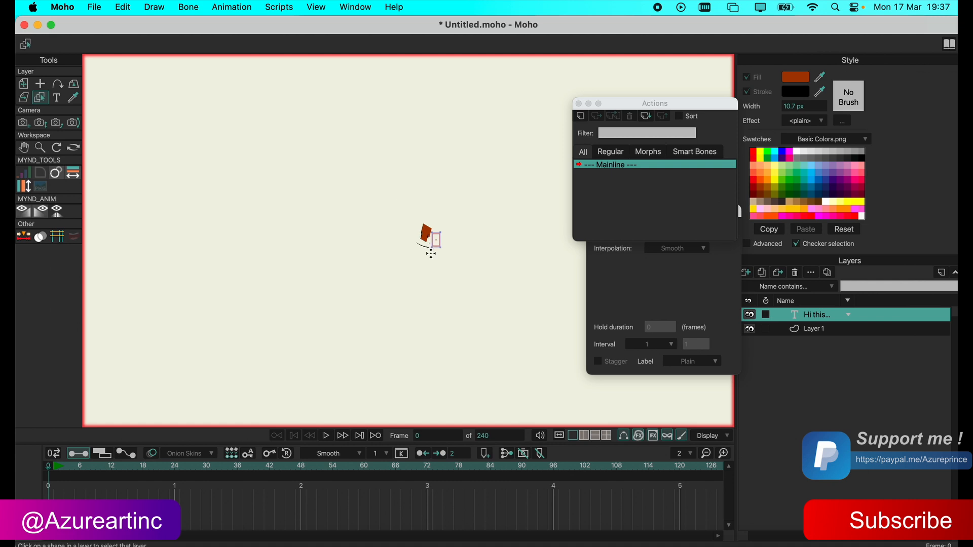
scroll(434, 251, "up", 8)
left_click(24, 84)
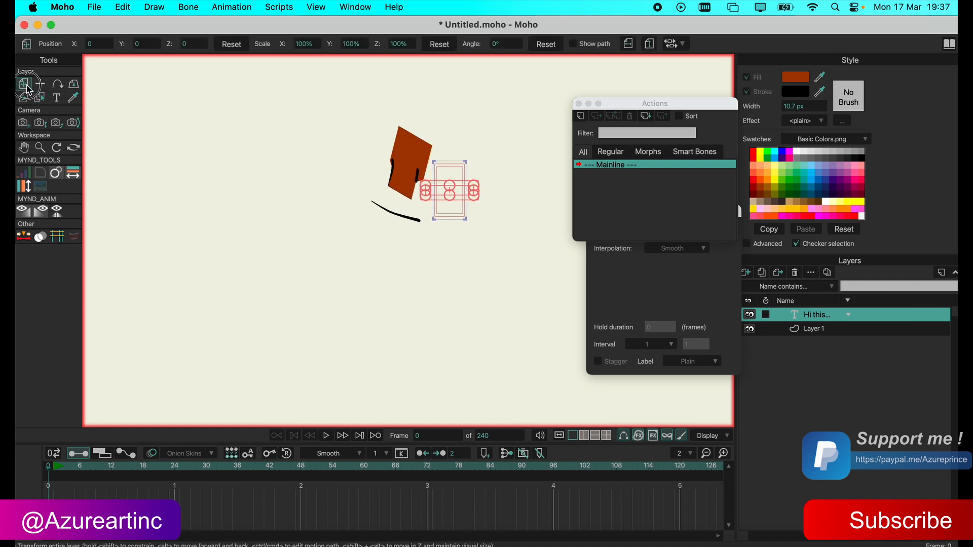
scroll(471, 187, "up", 6)
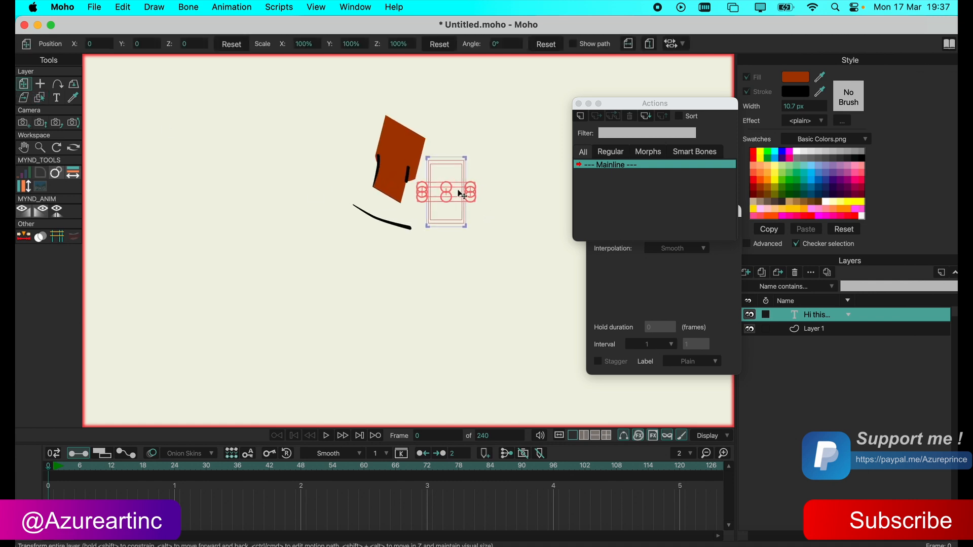
left_click_drag(429, 241, 312, 202)
scroll(427, 211, "up", 4)
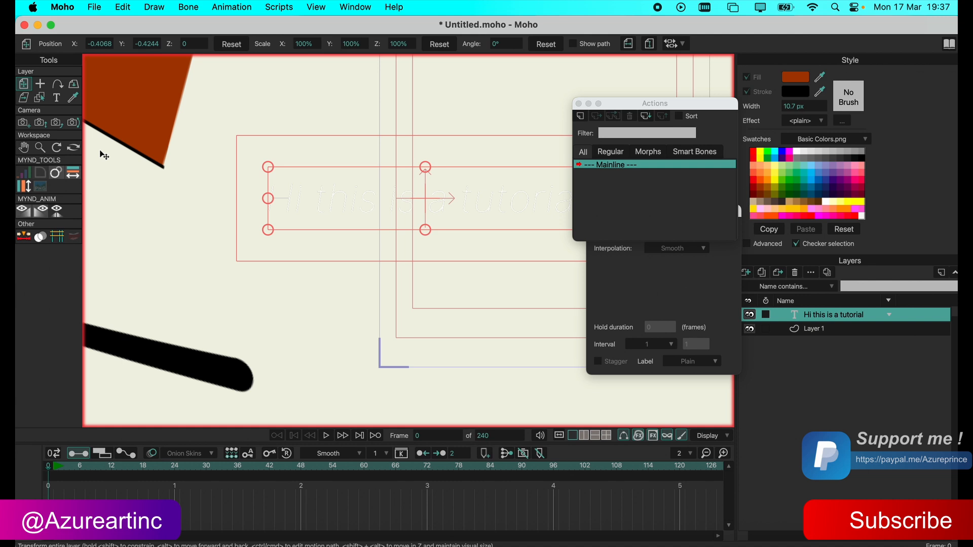
left_click(73, 85)
left_click(214, 48)
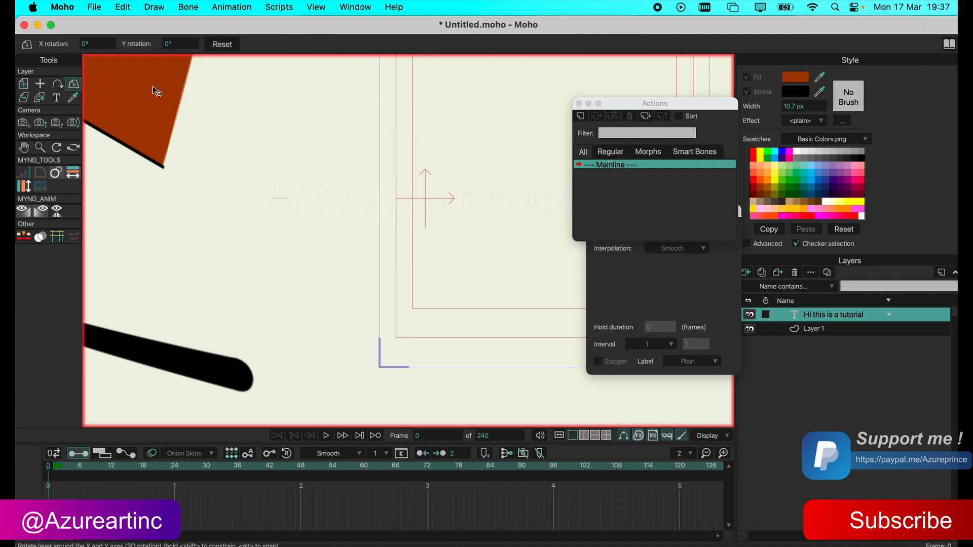
left_click(73, 123)
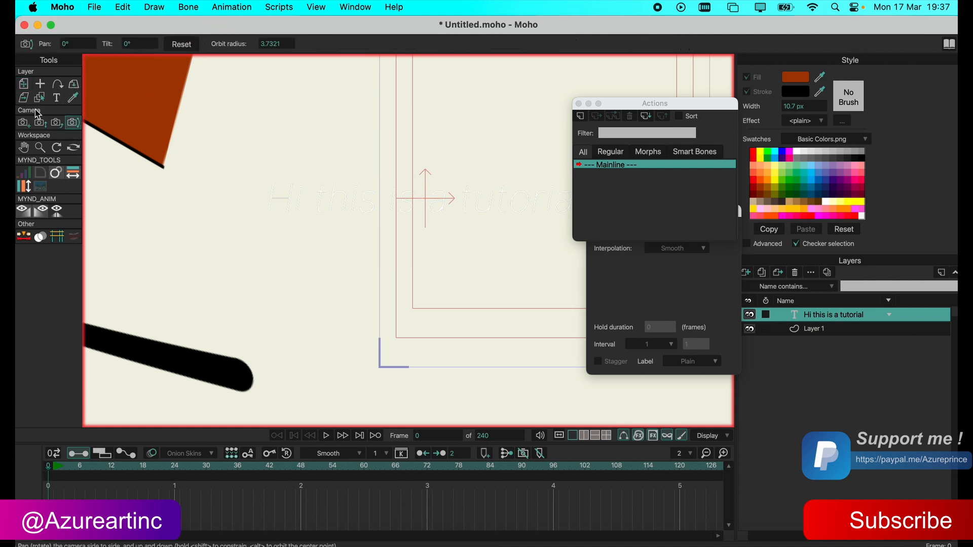
left_click(23, 98)
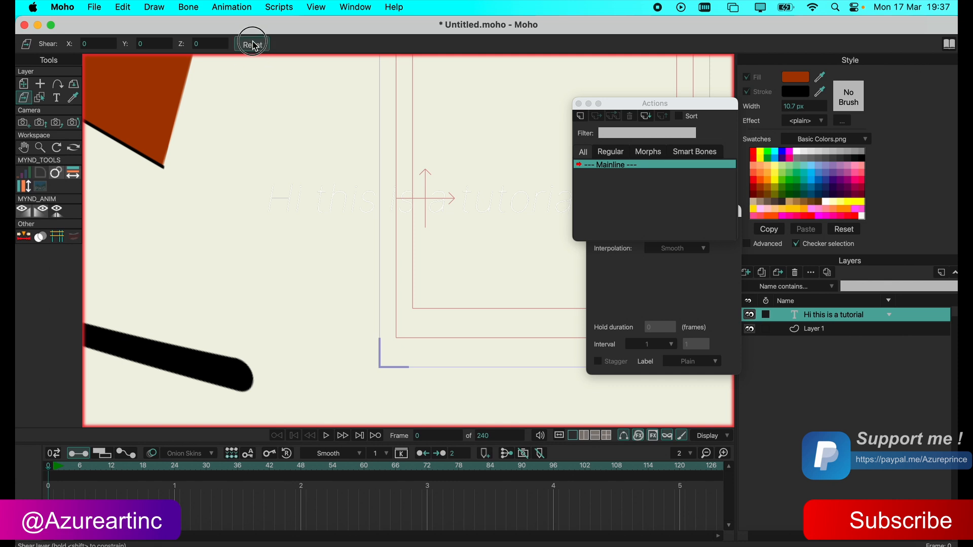
left_click(23, 84)
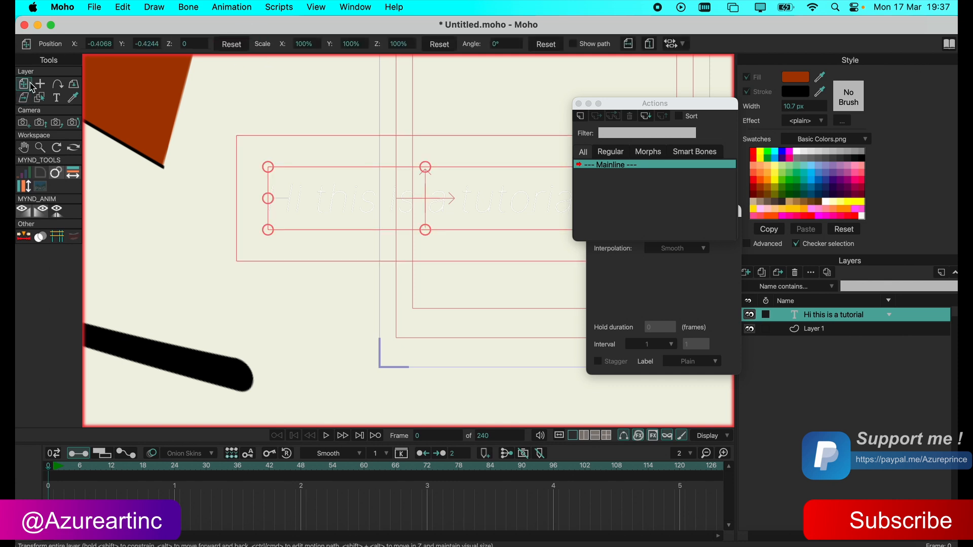
Enable the black stroke in the text settings of the "Hi this is a tutorial" layer.
double_click(822, 318)
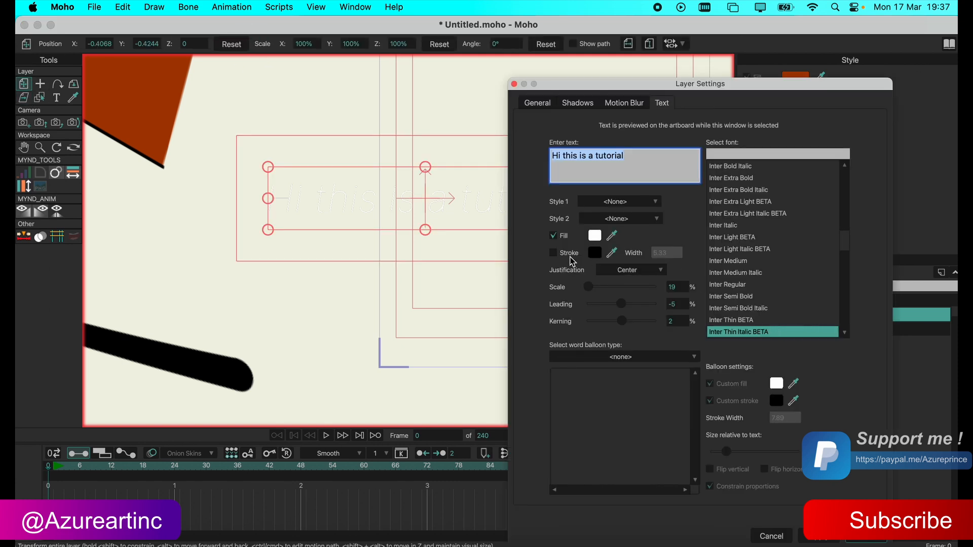
left_click(553, 253)
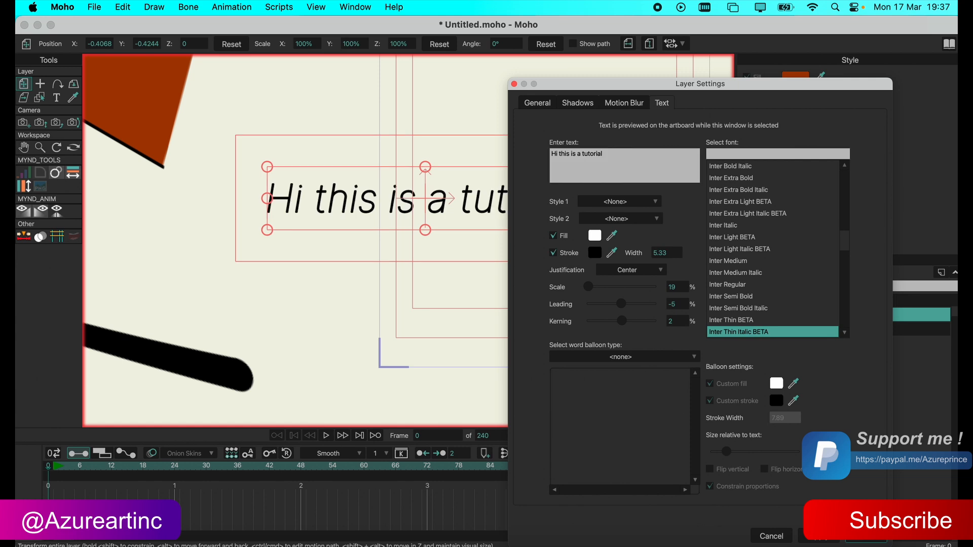
left_click(865, 536)
Move the text layer to about X -0.1427, Y -0.0492, inside the frame.
scroll(478, 257, "up", 3)
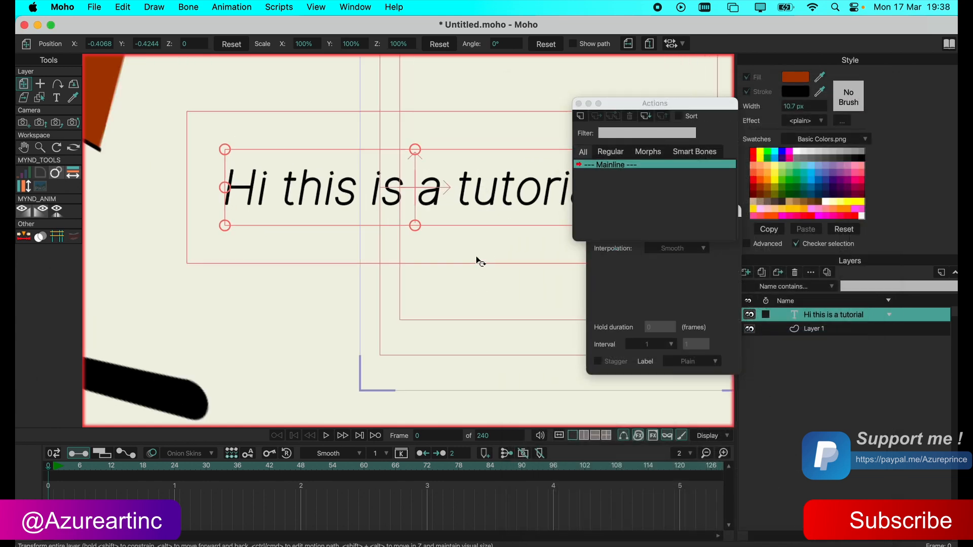
scroll(486, 255, "down", 9)
left_click_drag(473, 241, 401, 214)
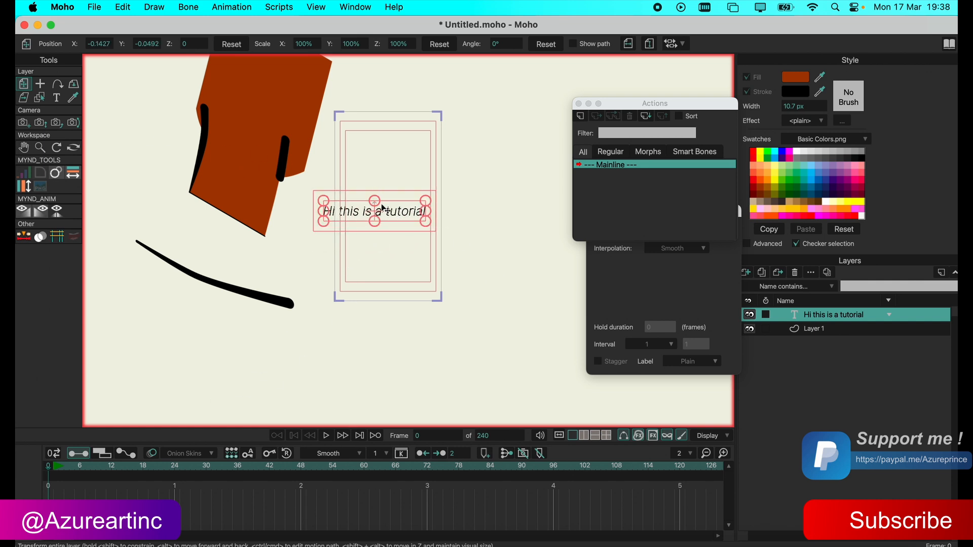
Convert the "Hi this is a tutorial" text layer to a vector layer.
right_click(819, 316)
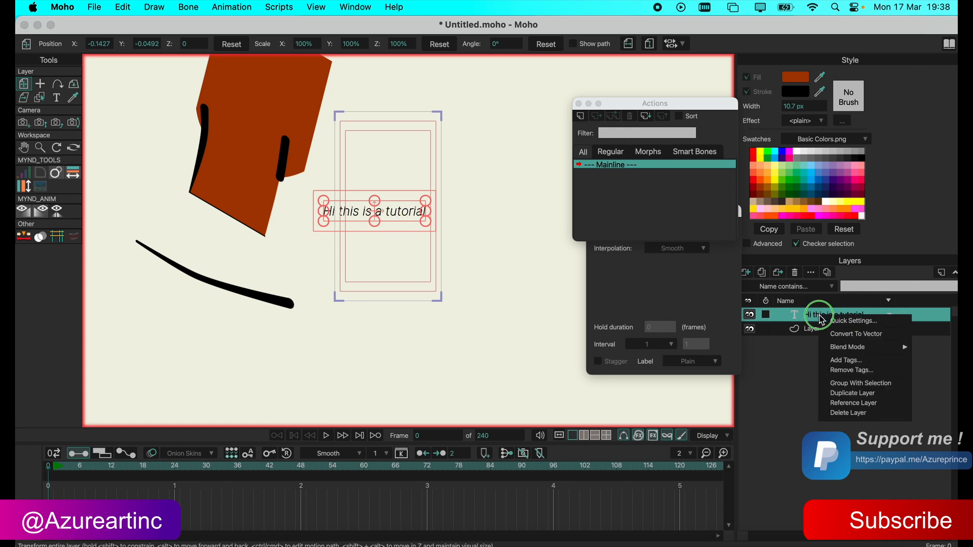
left_click(867, 334)
scroll(392, 212, "up", 5)
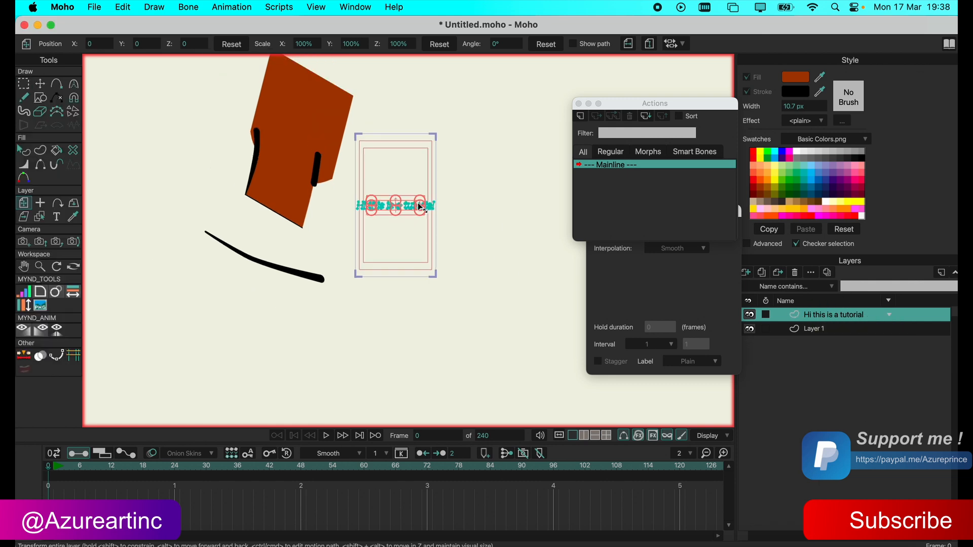
Distort the letter "a" by pulling its outline points up and to the right, then delete the "Hi this is a tutorial" layer.
left_click(40, 84)
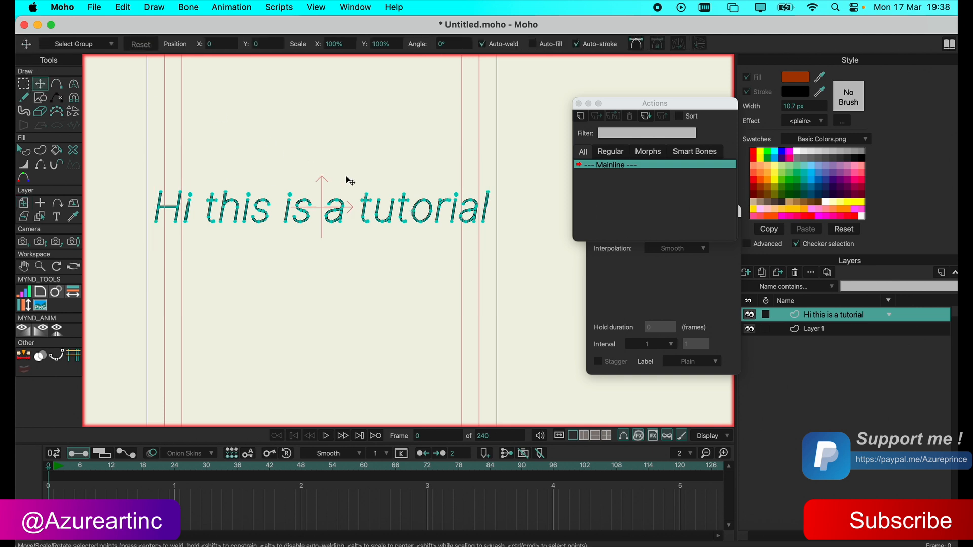
left_click_drag(360, 187, 456, 168)
mouse_move(344, 201)
left_mouse_down()
mouse_move(294, 191)
mouse_move(411, 151)
left_mouse_up()
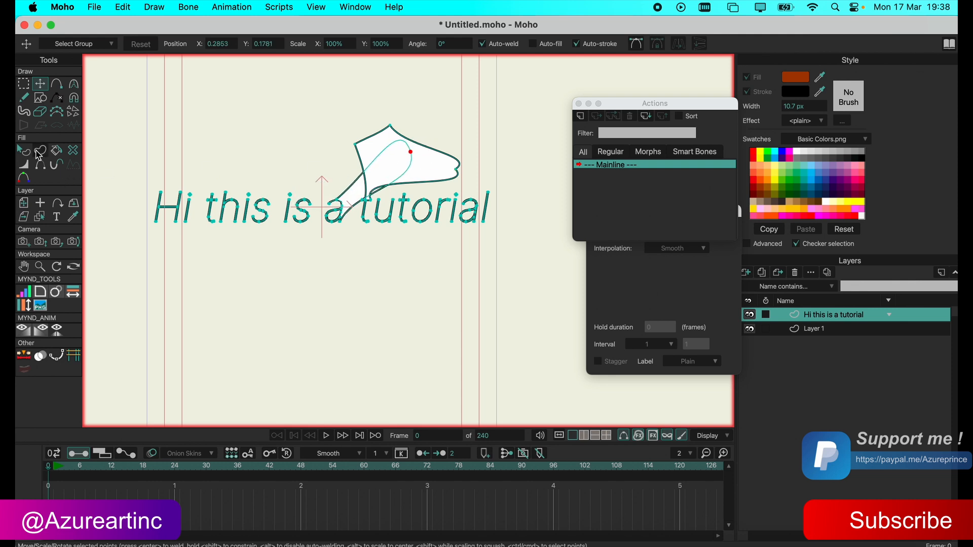
left_click(35, 152)
left_click(794, 274)
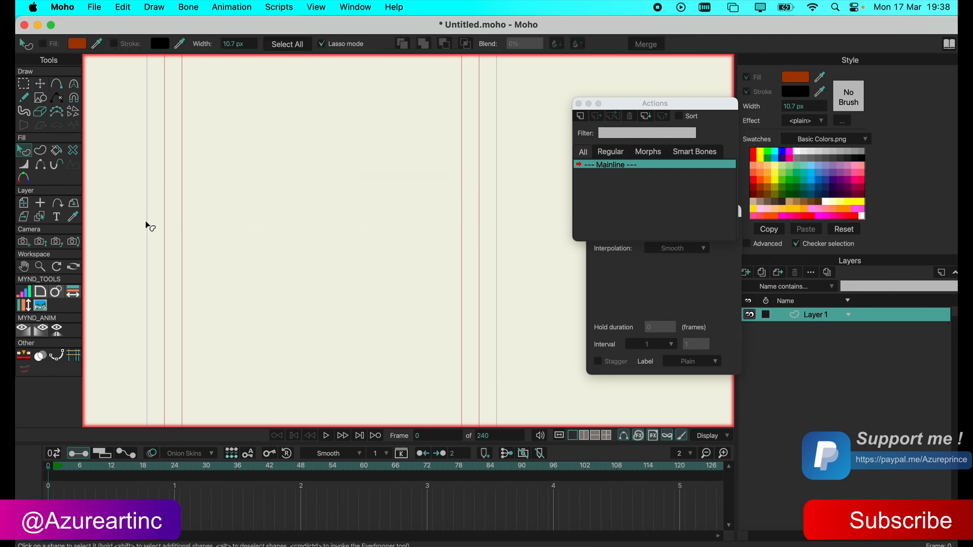
Create a filled and stroked rectangle on Layer 1, then reset the layer's shear to 0 on all axes.
left_click(40, 98)
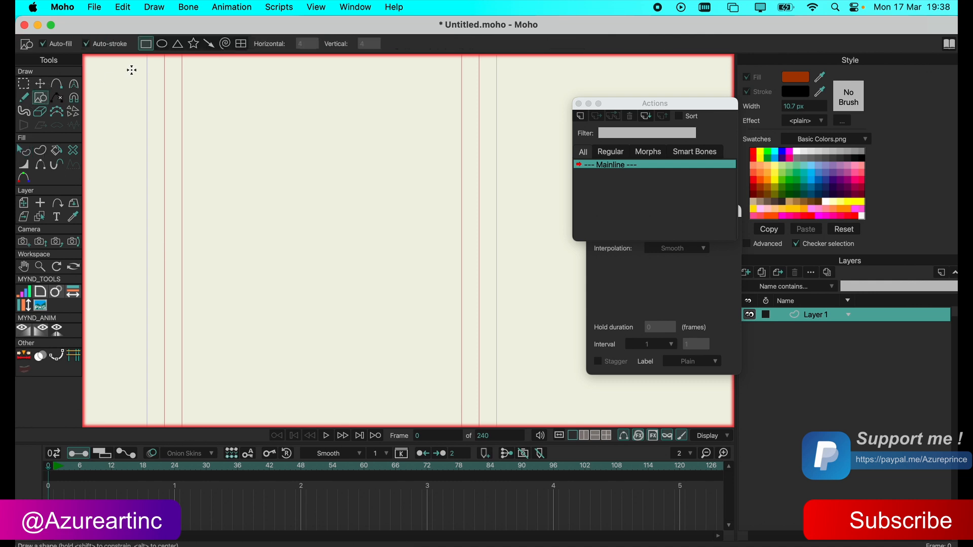
mouse_move(273, 150)
left_mouse_down()
mouse_move(395, 279)
mouse_move(357, 308)
left_mouse_up()
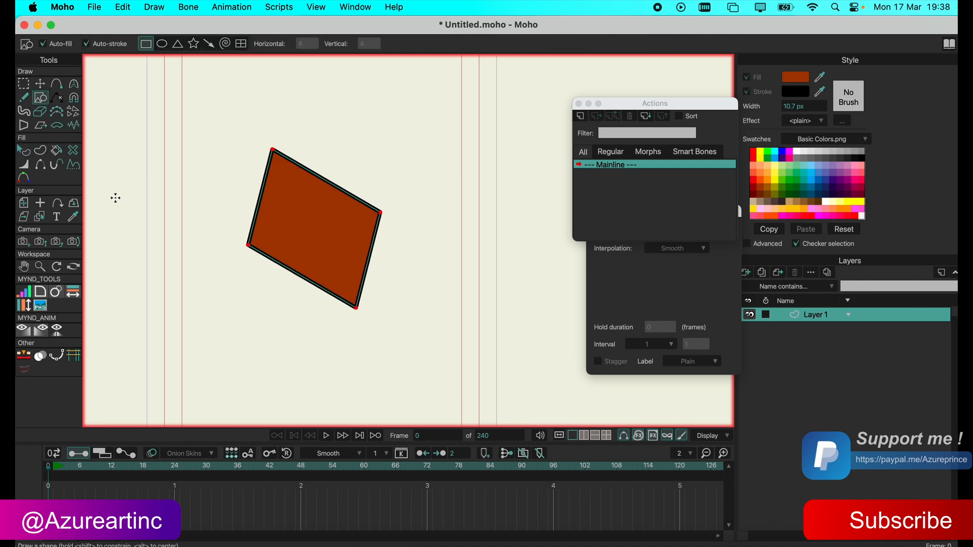
left_click(24, 217)
left_click(256, 45)
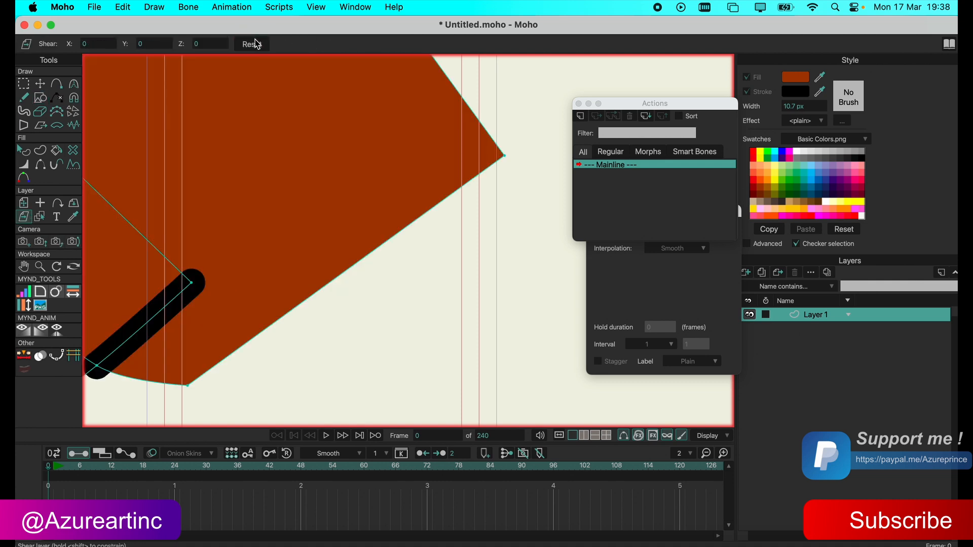